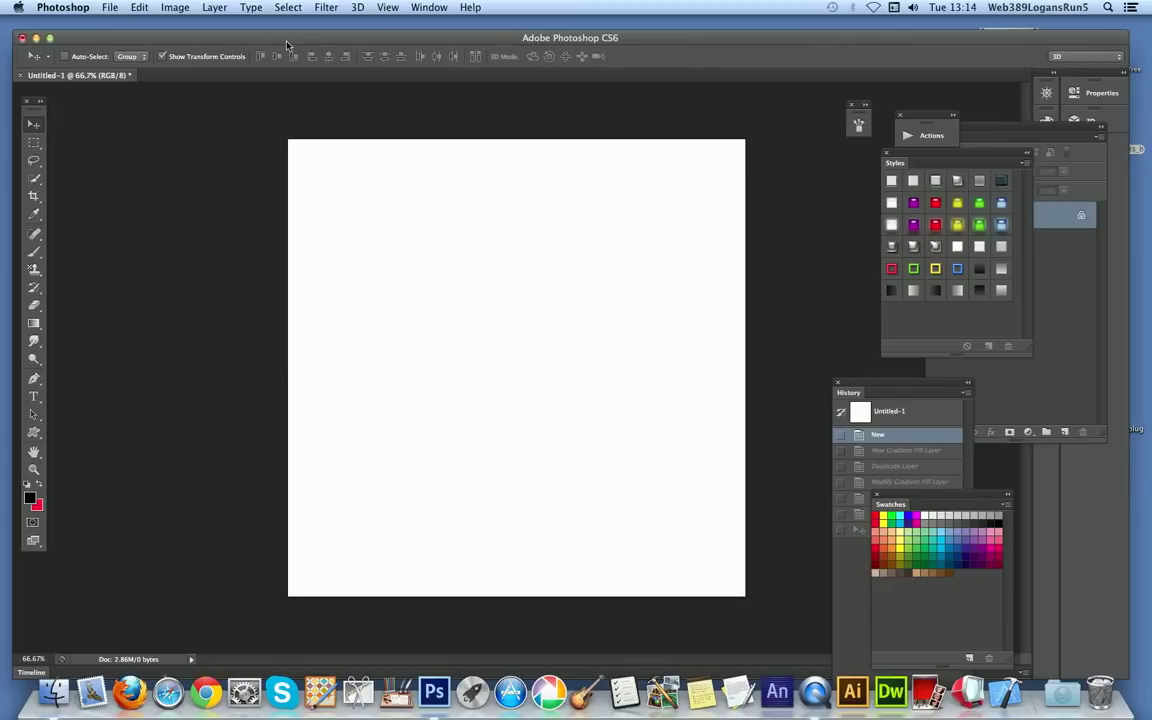
Step: Add a gradient fill layer with the default name and options, and show its gradient presets
left_click(216, 8)
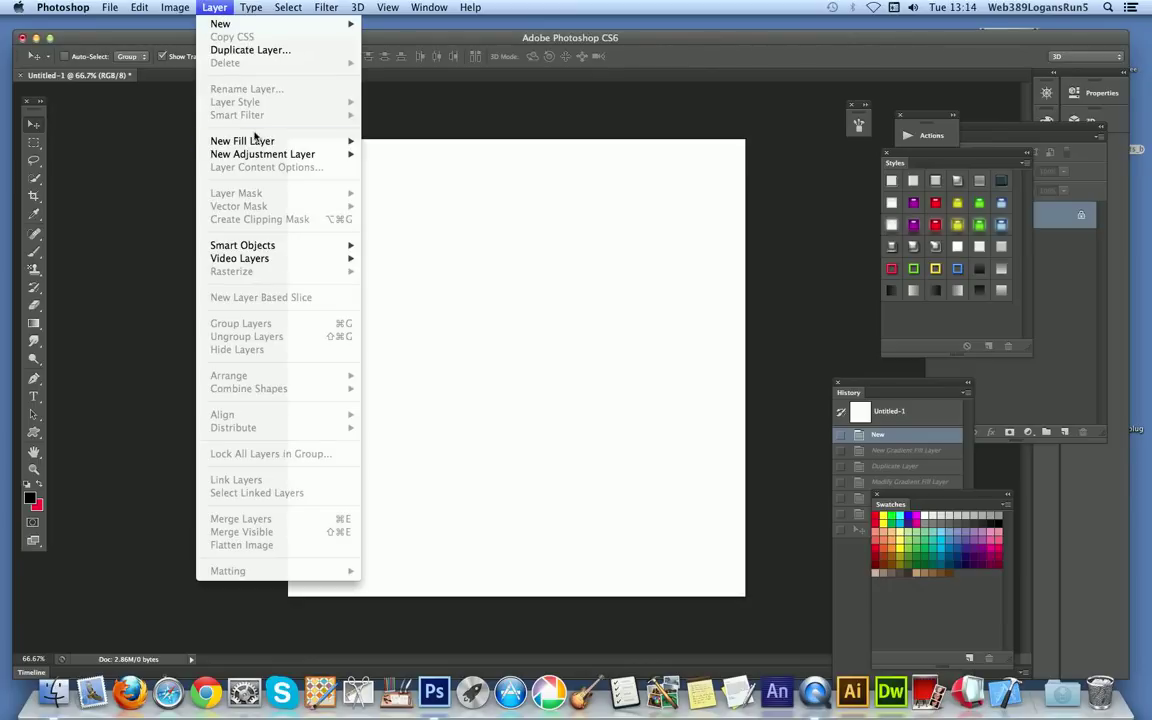
mouse_move(288, 140)
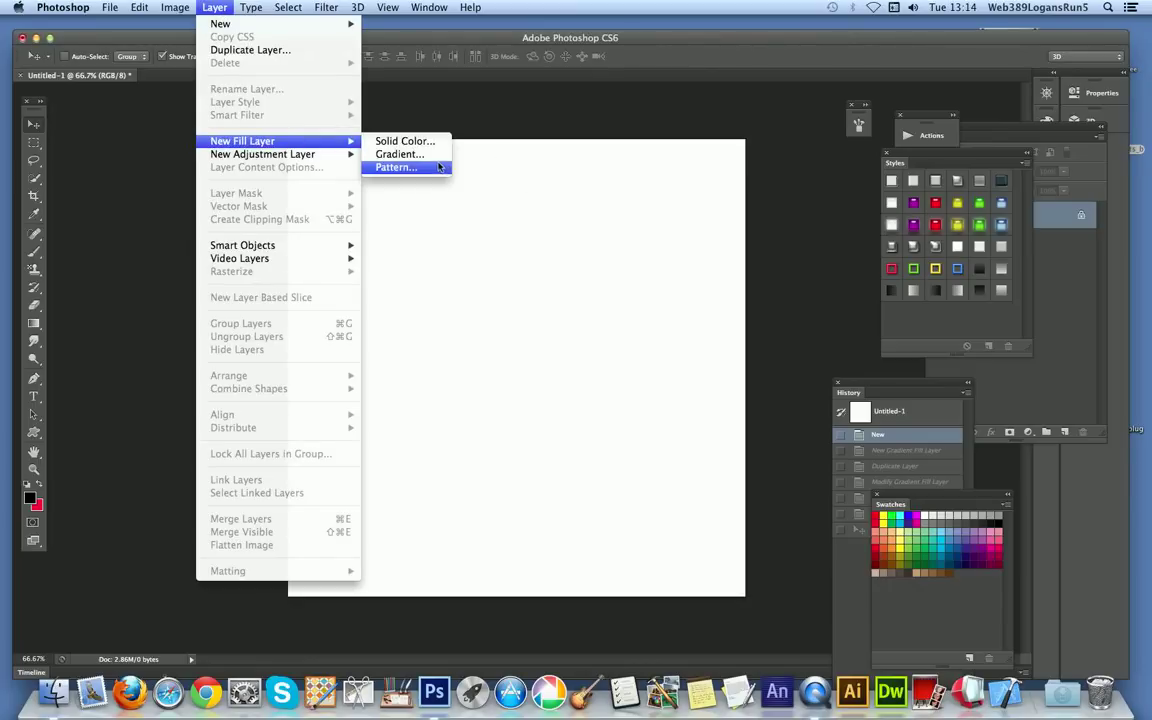
left_click(385, 154)
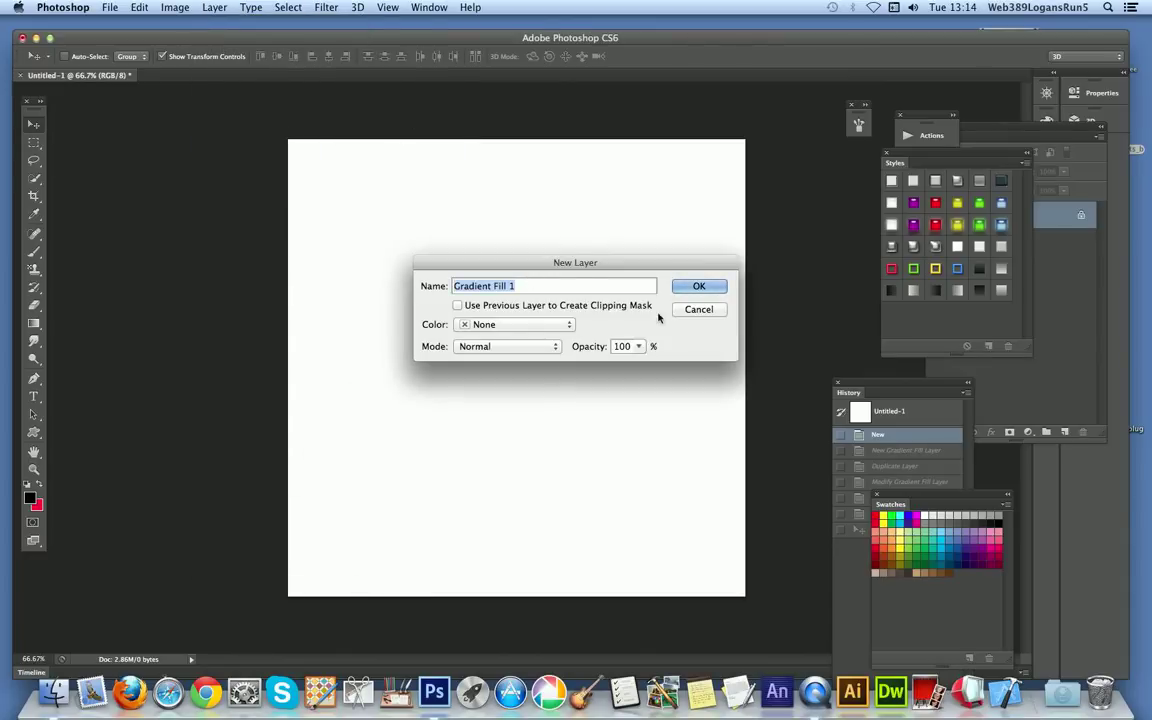
left_click(711, 286)
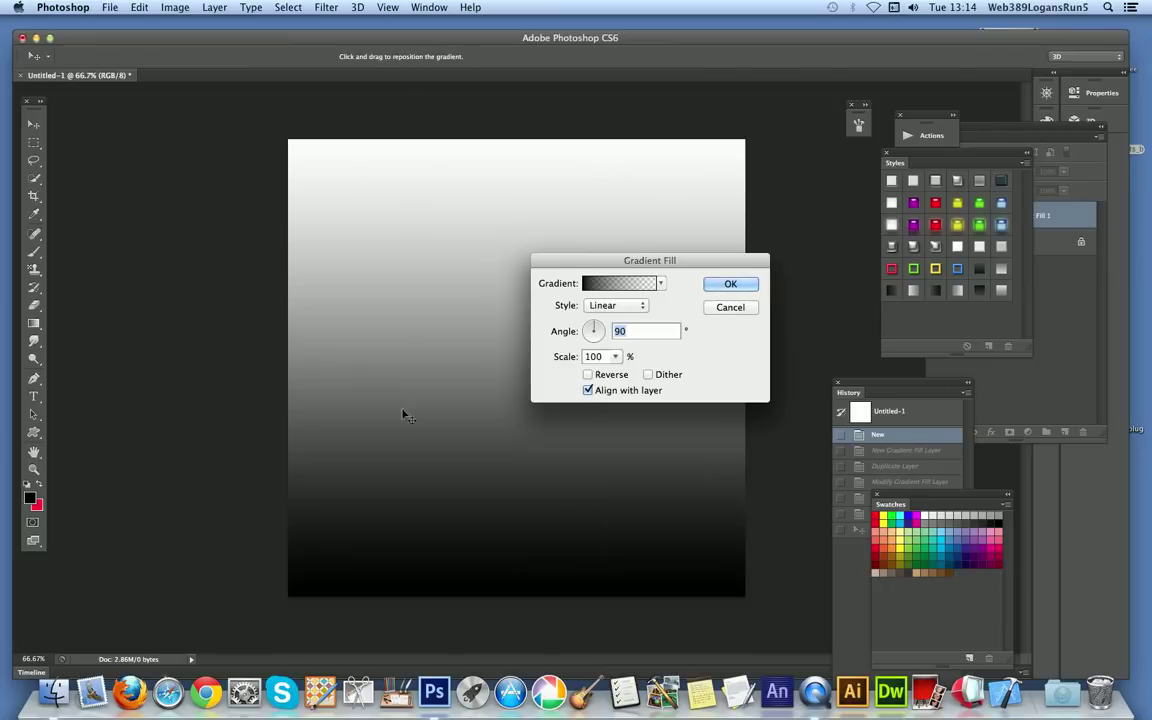
left_click(661, 283)
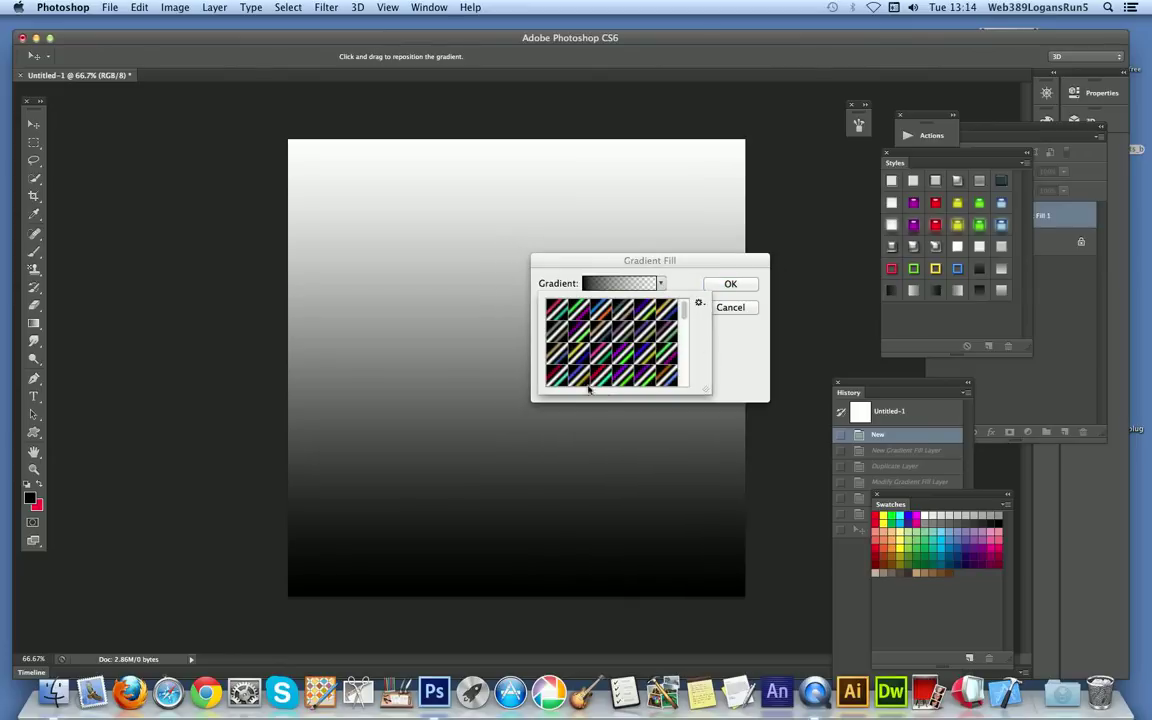
Step: Browse the replacement gradient files in the Gradients Bundle folder without loading any
left_click(700, 303)
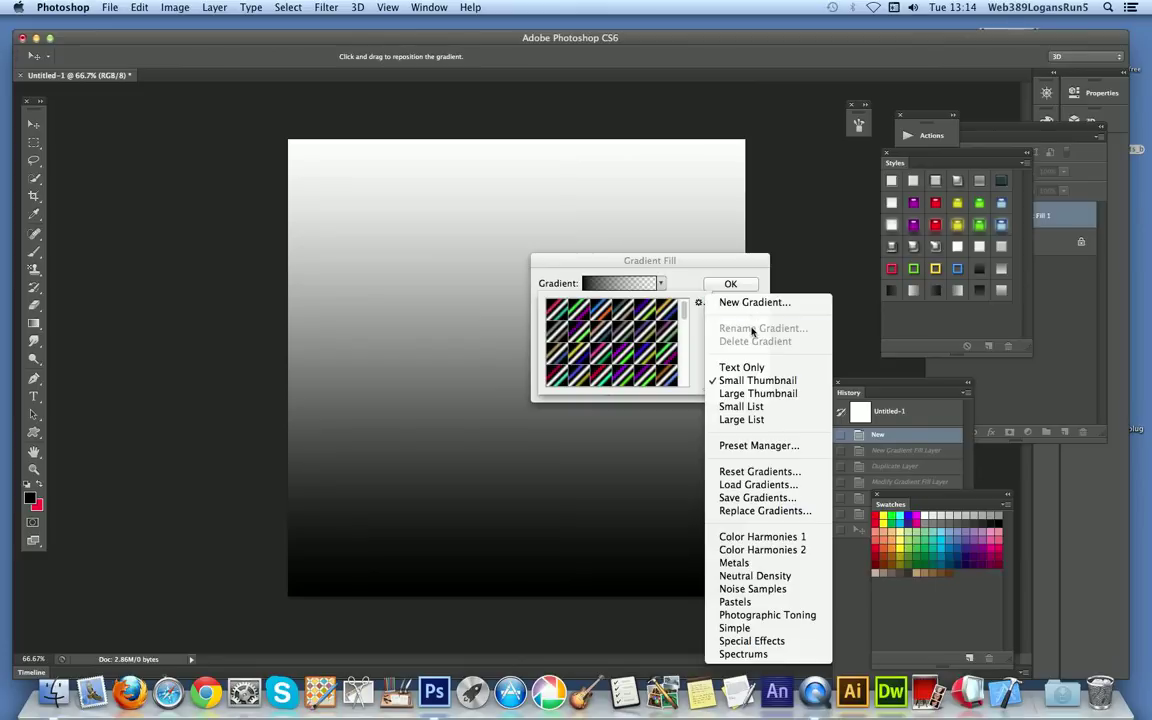
left_click(770, 511)
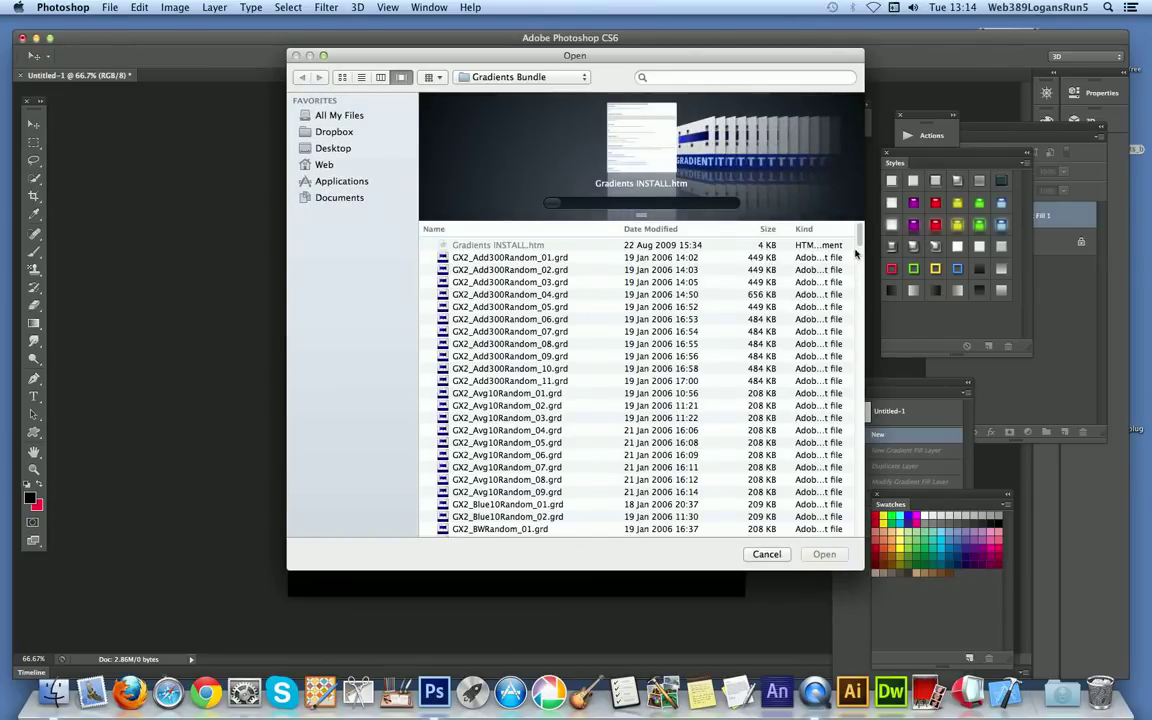
left_click_drag(856, 234, 860, 392)
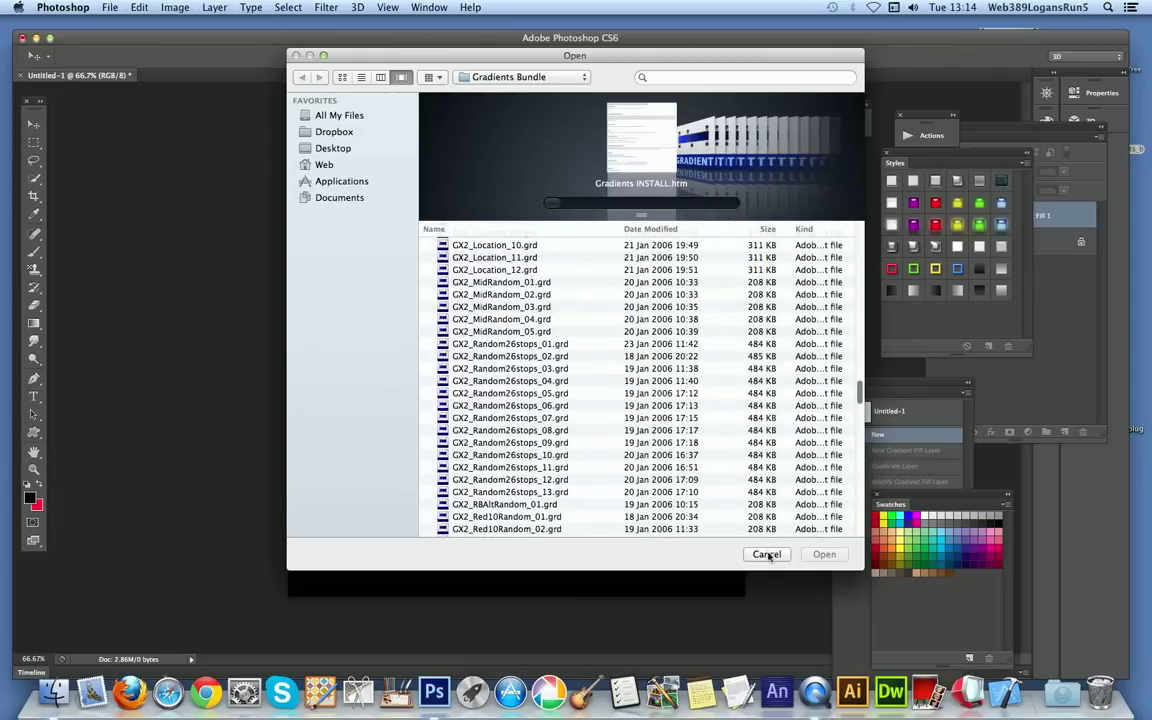
left_click(767, 555)
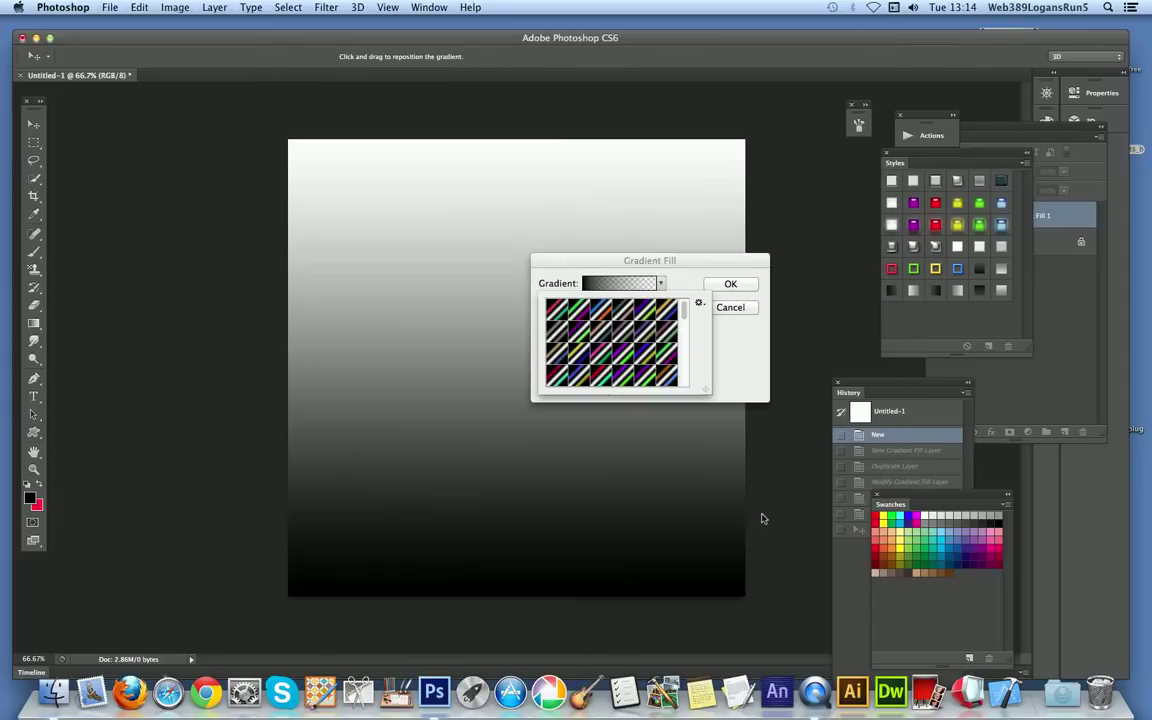
Step: Apply the blue, white and orange gradient preset to the fill layer in Linear style at a 45° angle
left_click(603, 316)
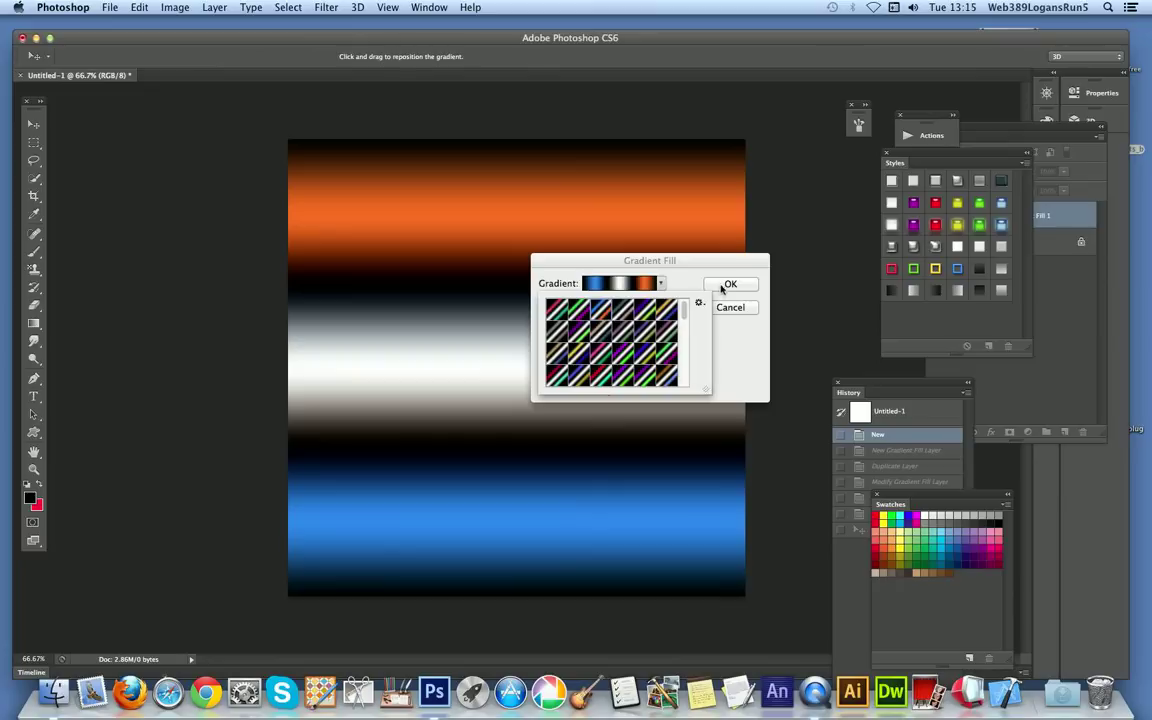
left_click(691, 274)
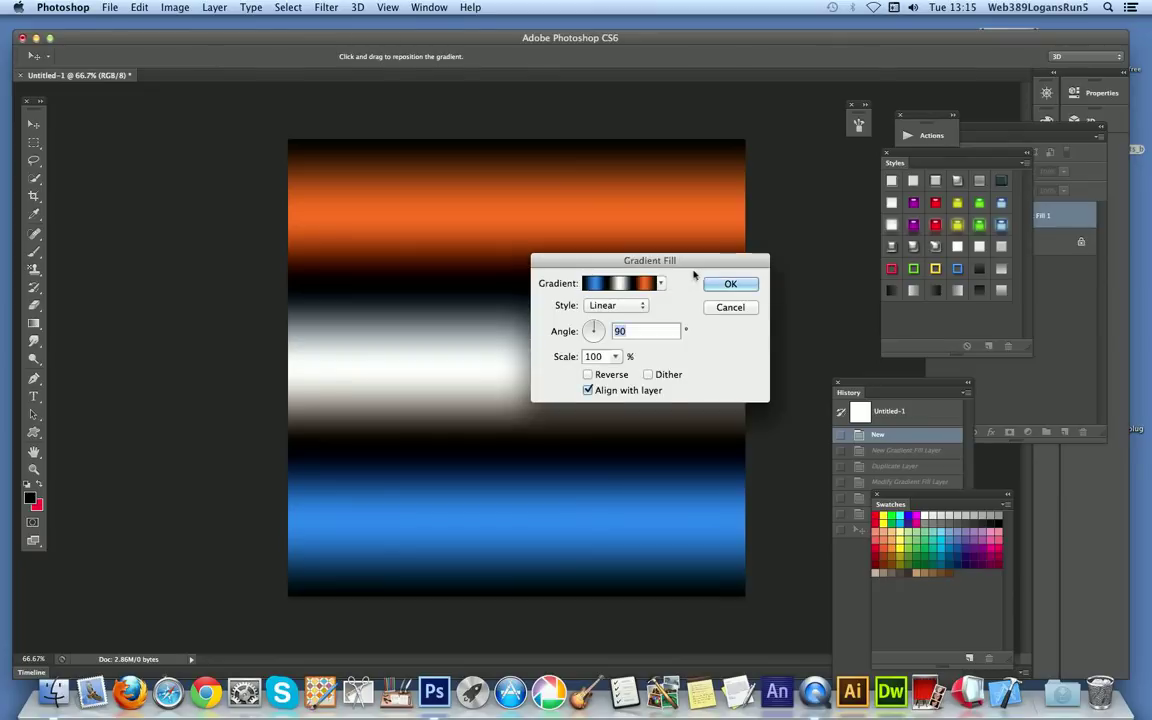
left_click(607, 308)
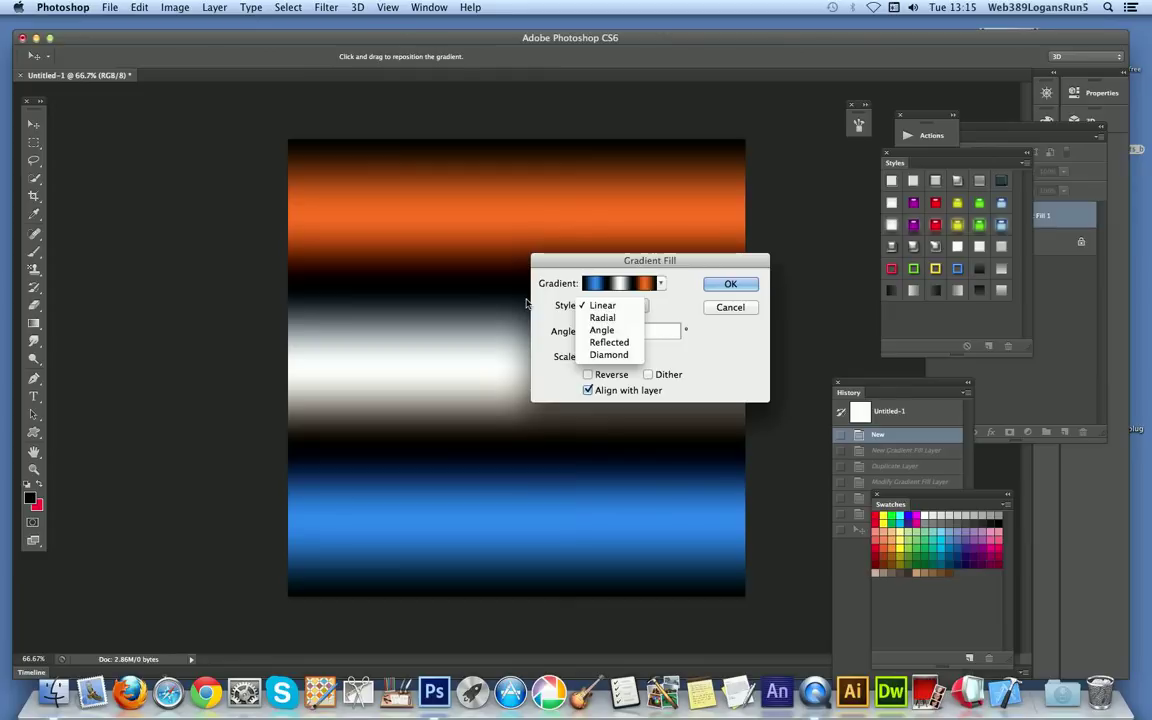
left_click(497, 286)
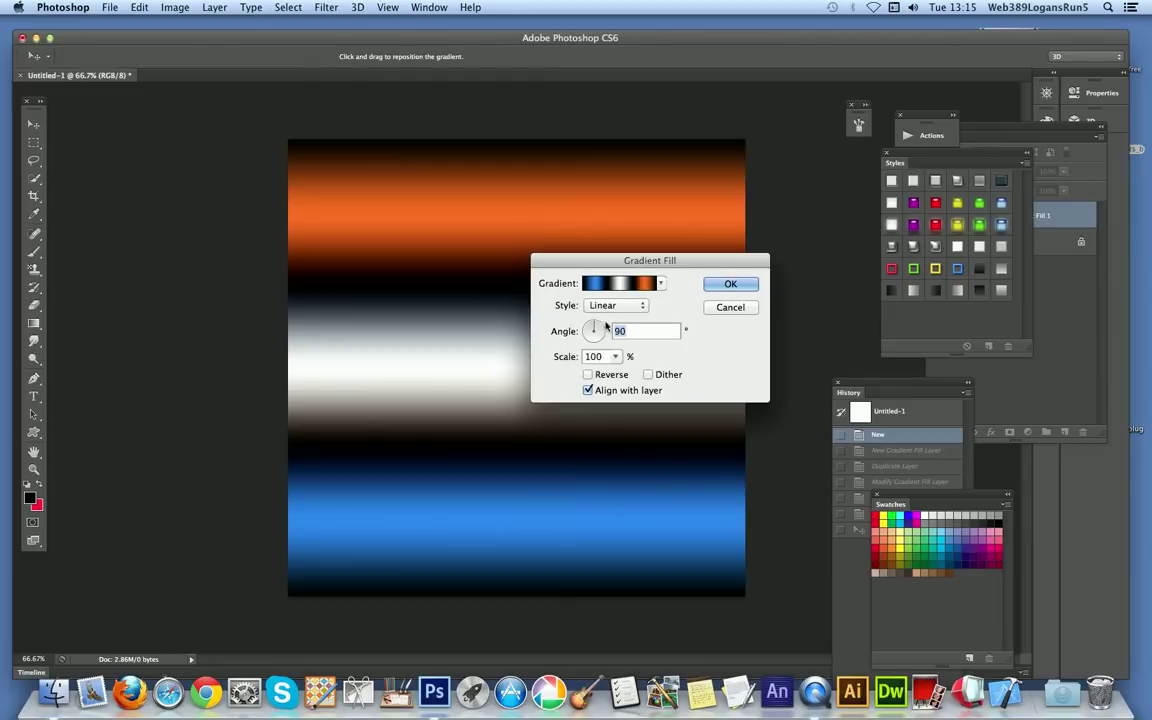
left_click_drag(591, 319, 598, 329)
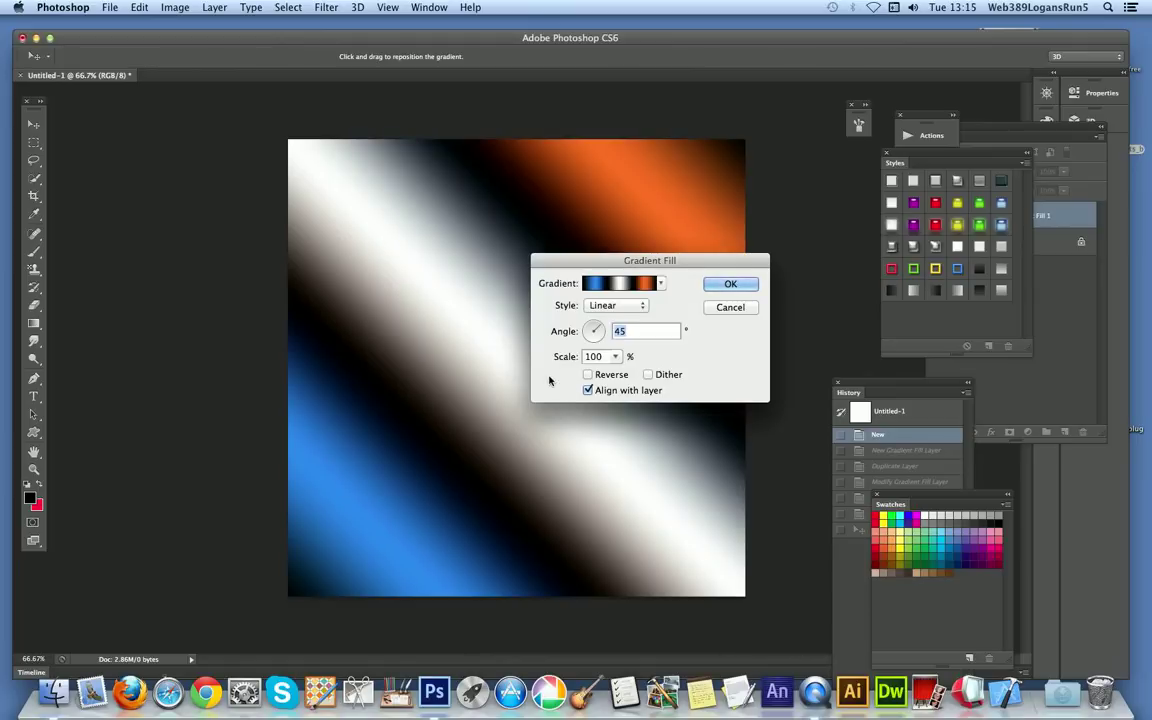
left_click(733, 284)
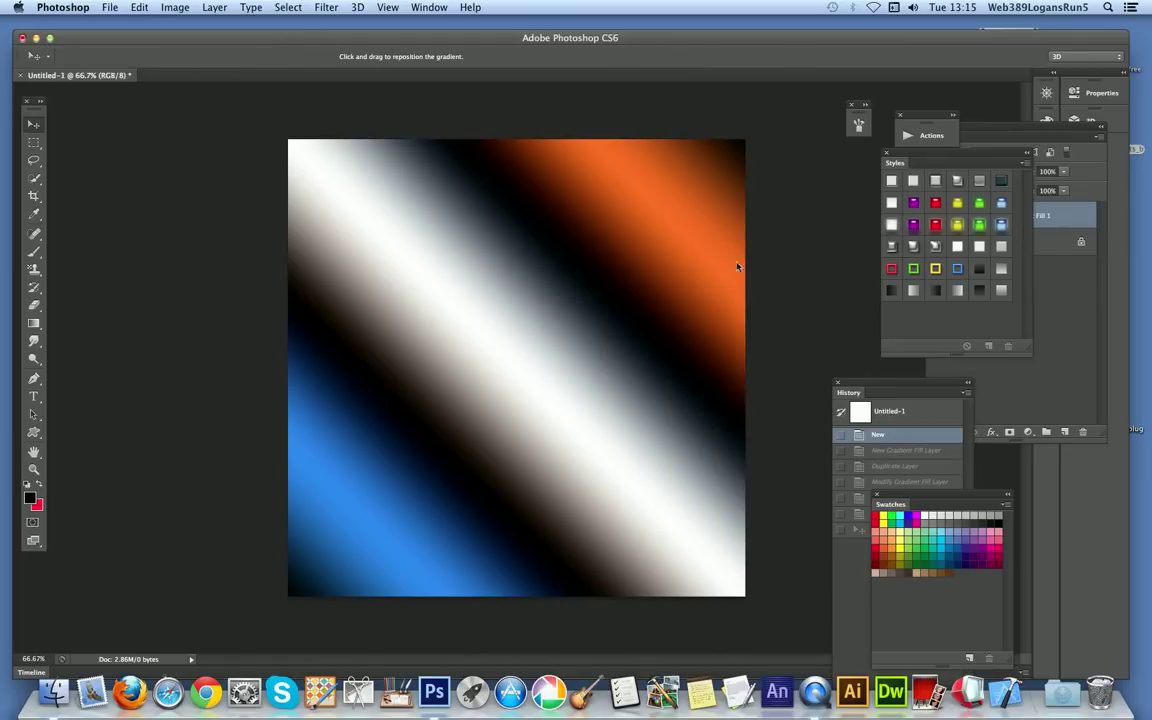
Step: Duplicate the gradient fill layer within the same document under the suggested name
left_click(214, 7)
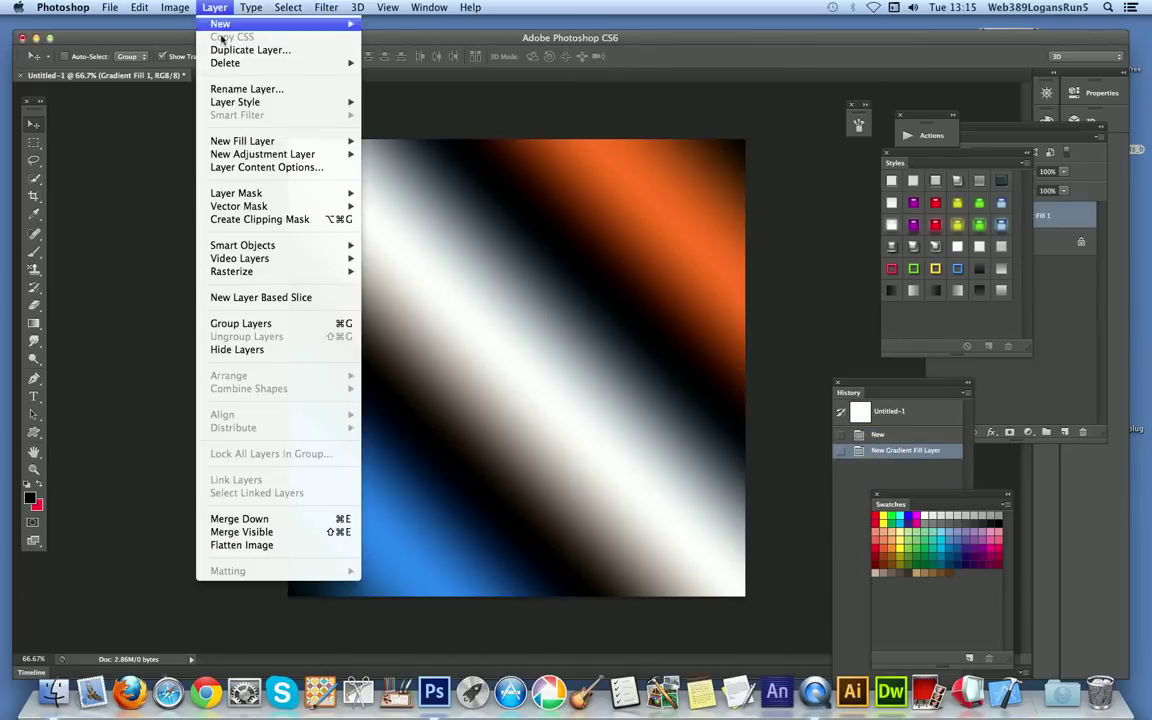
left_click(228, 50)
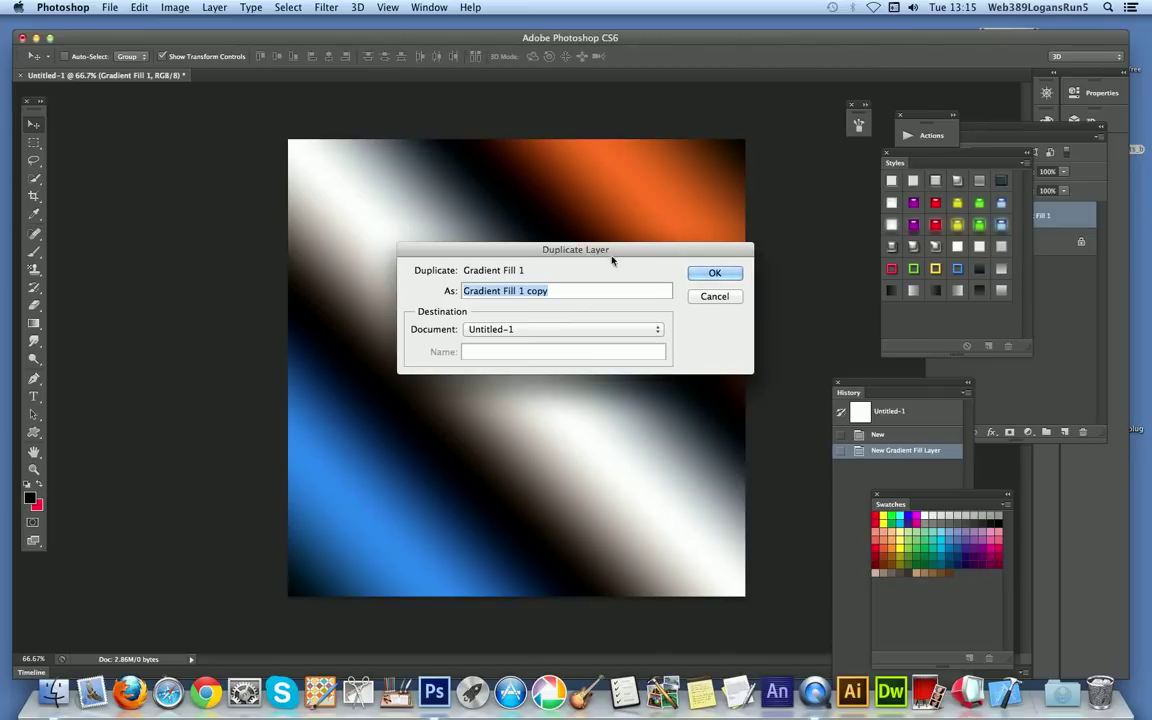
left_click(714, 274)
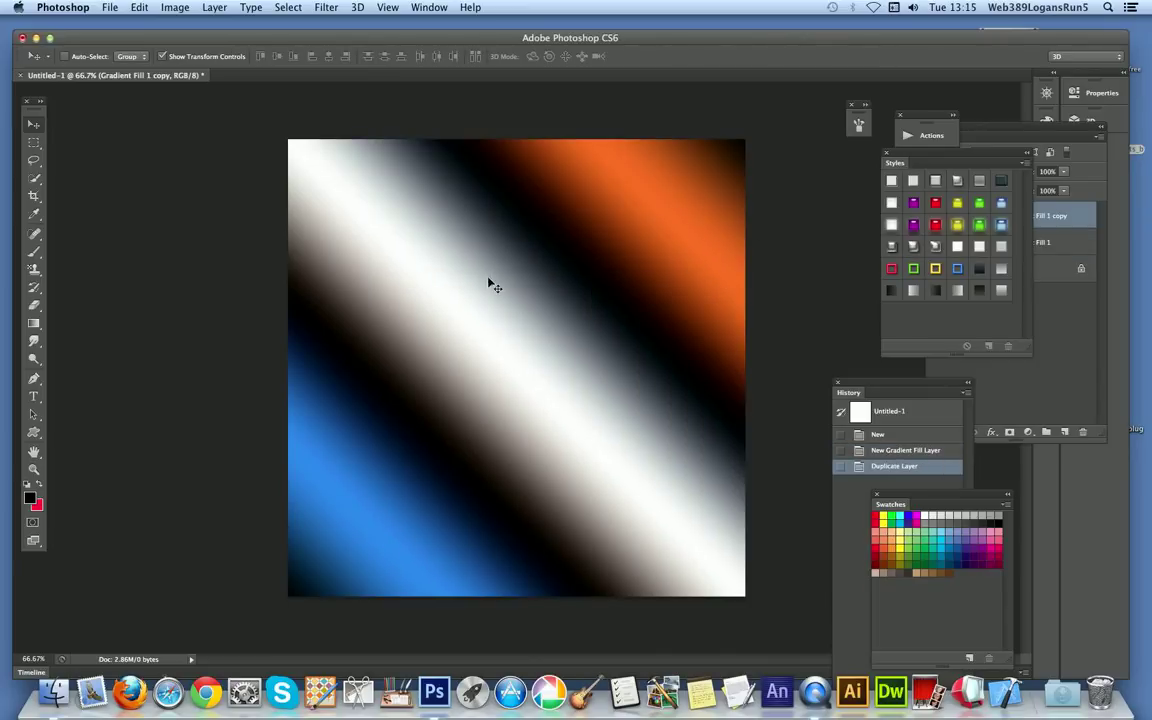
Step: Set the blending mode of the duplicated gradient fill layer to Darken
left_click(1011, 129)
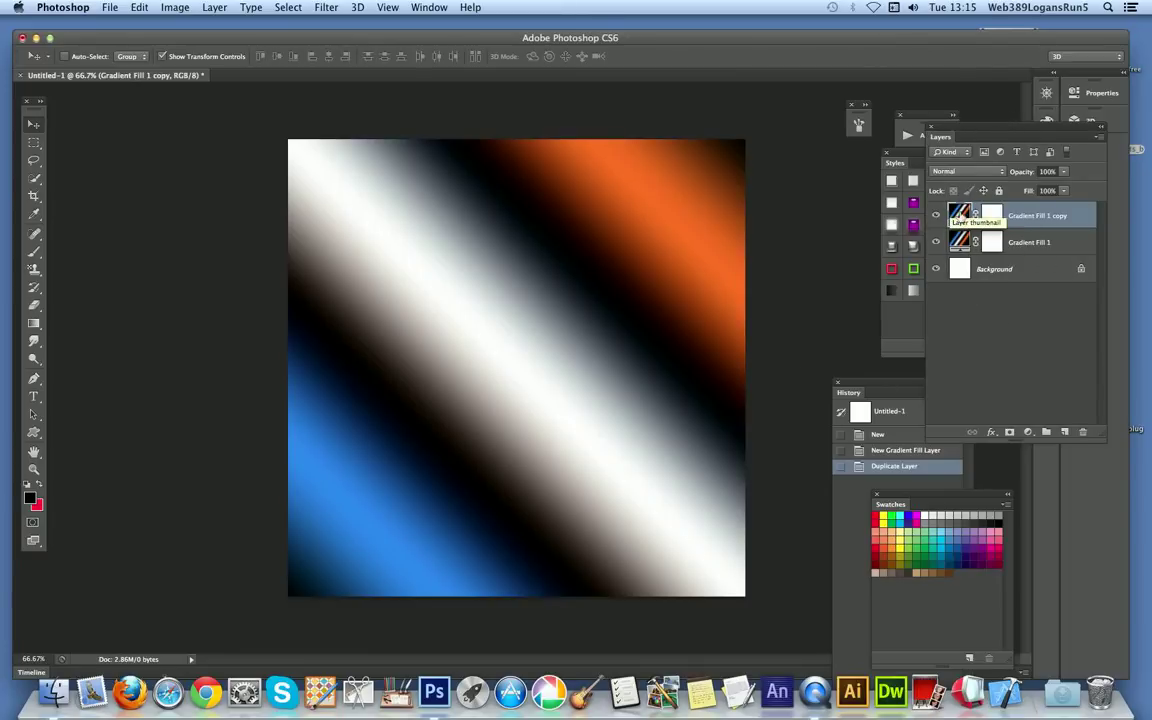
left_click(962, 171)
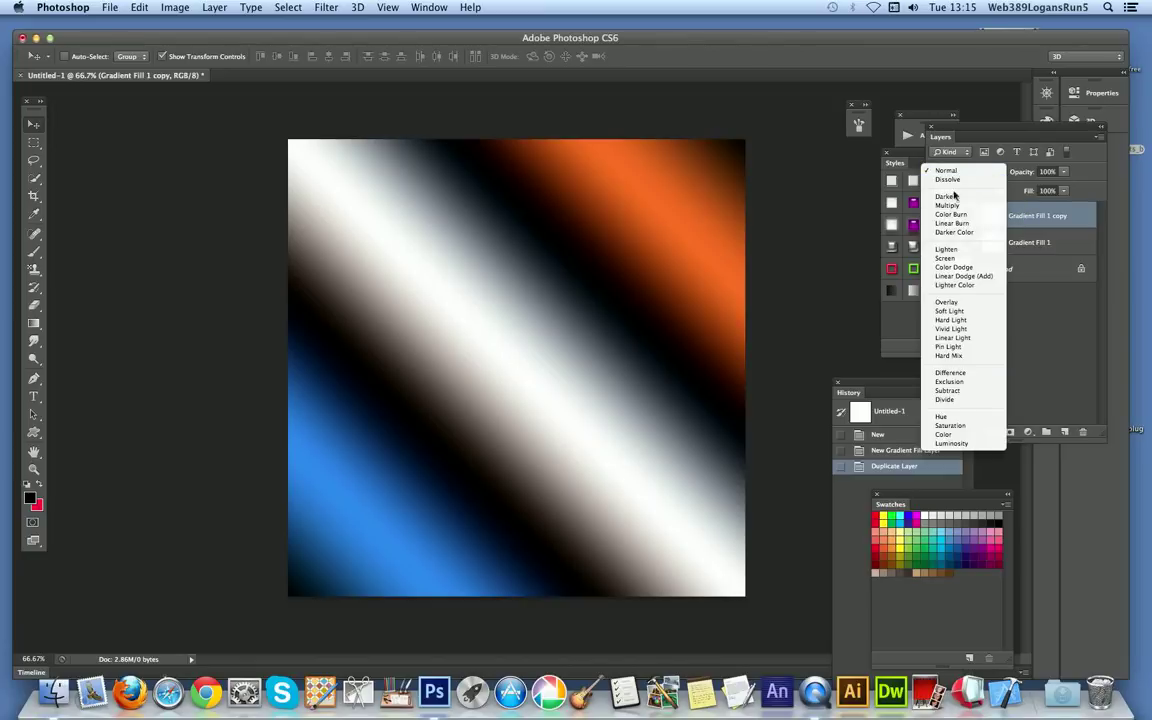
left_click(947, 196)
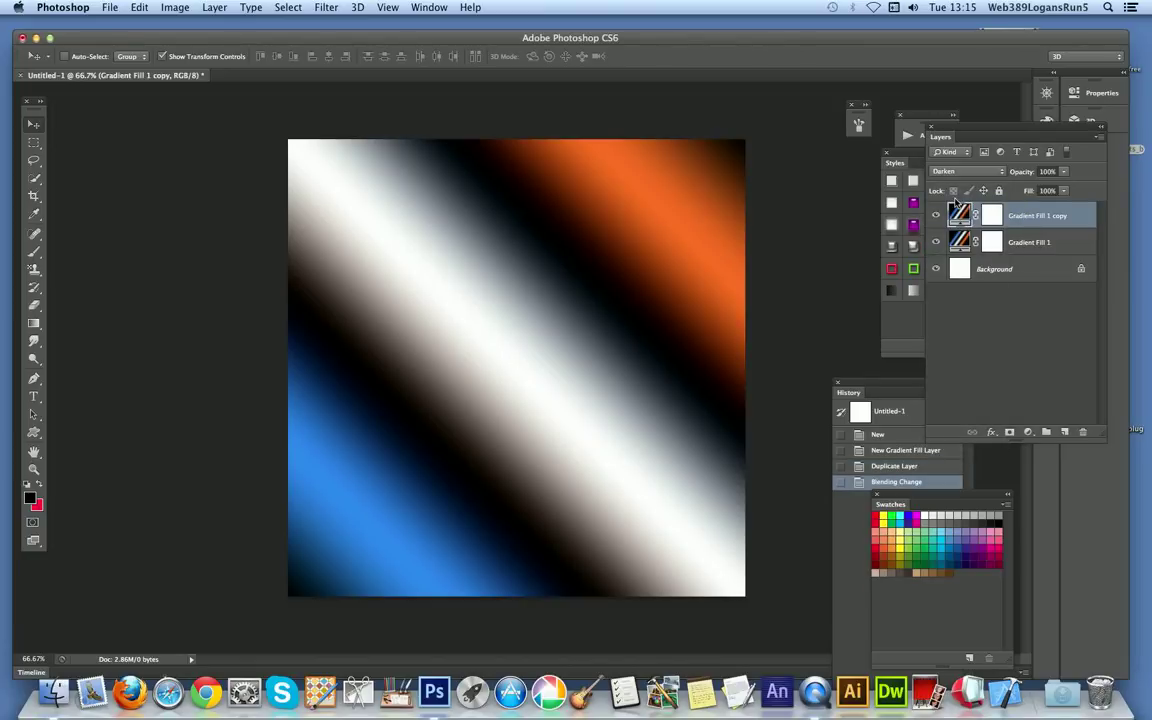
left_click(962, 172)
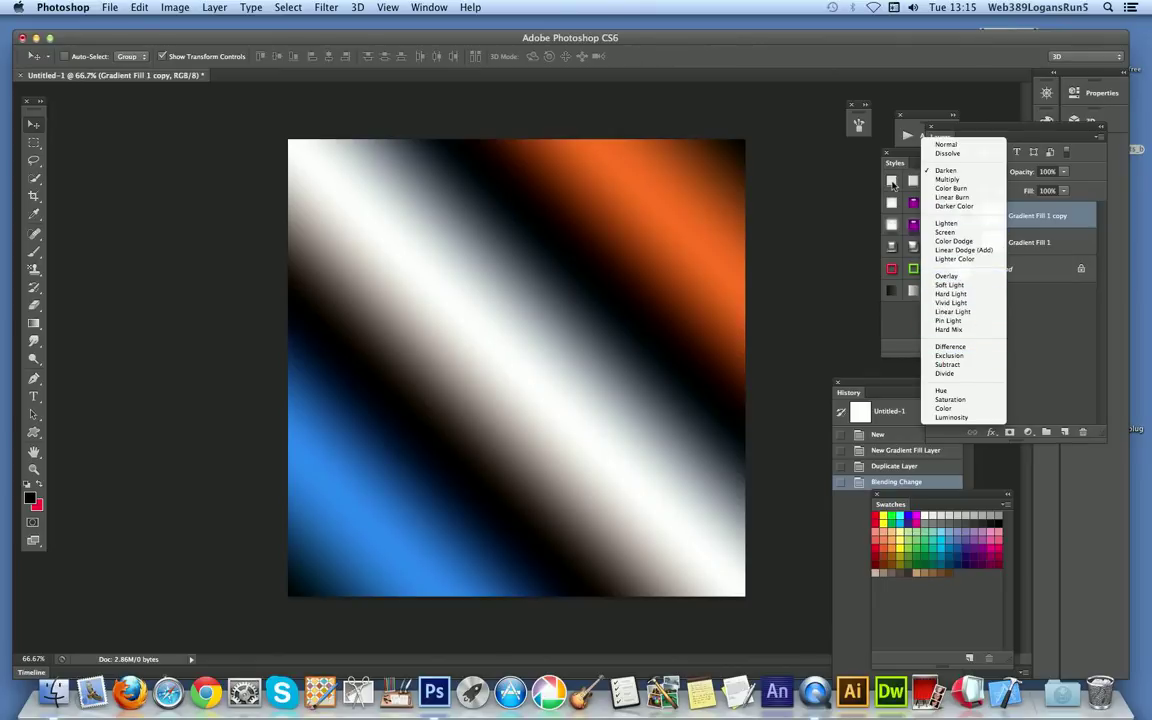
left_click(1097, 178)
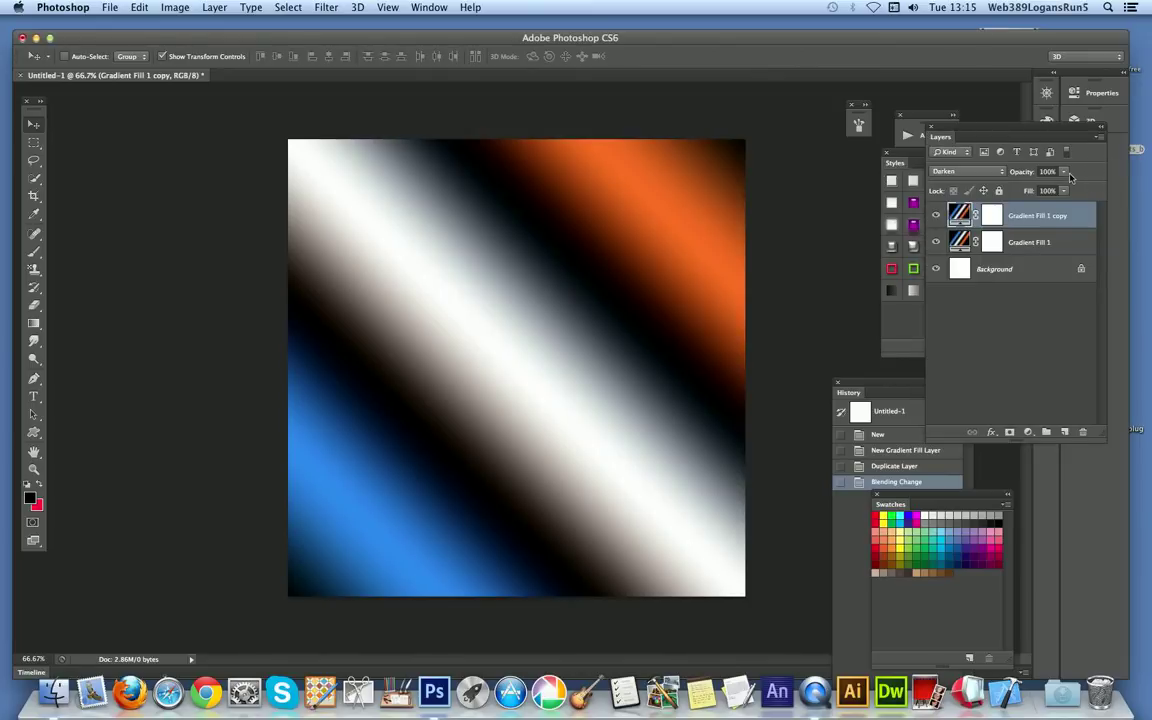
left_click(1066, 173)
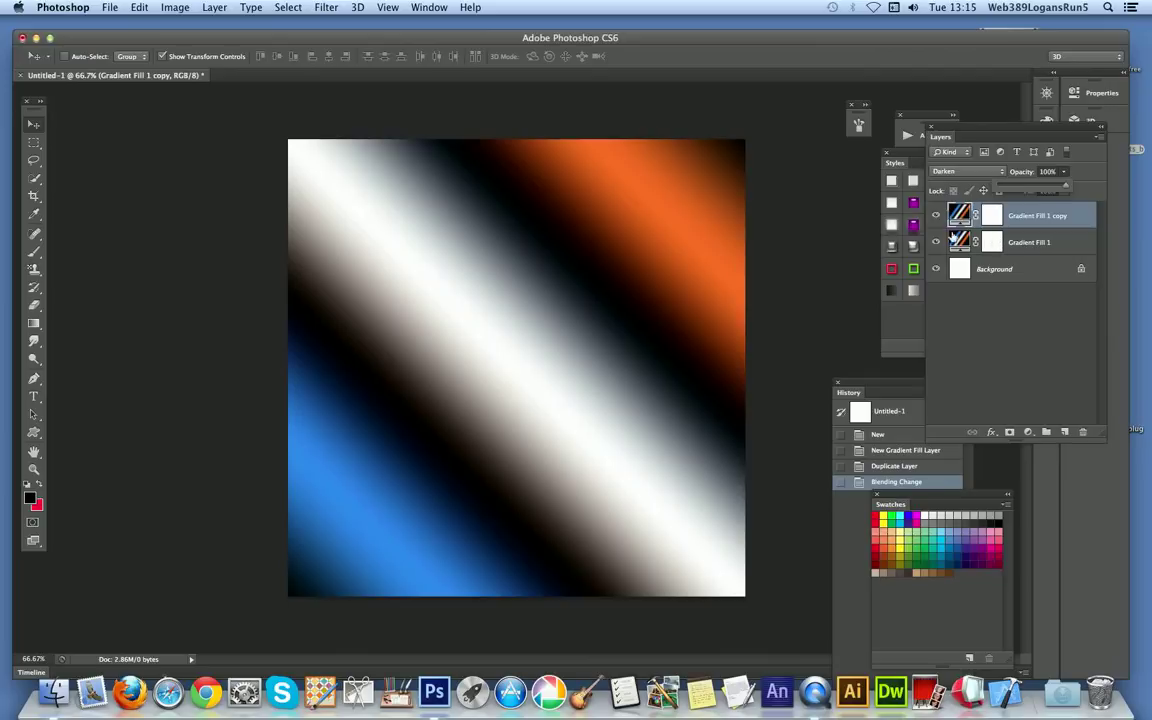
left_click(1102, 191)
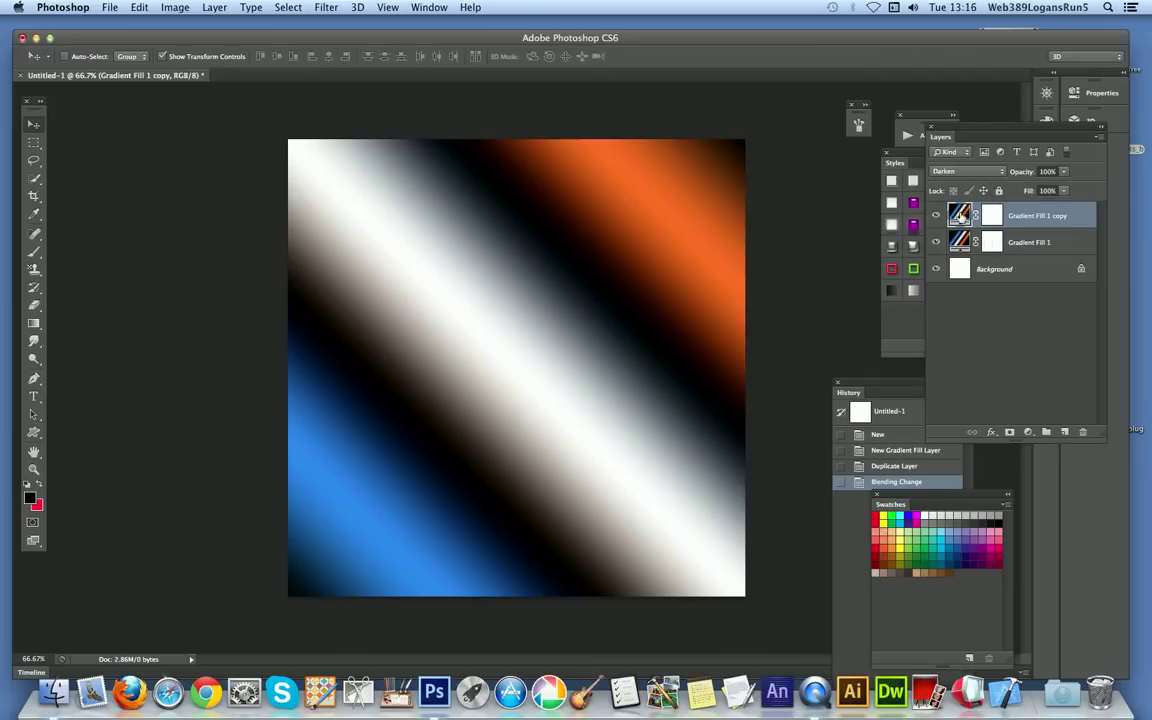
Step: Rotate the gradient of the duplicated fill layer to an angle of -109.98° and reposition it on the canvas
double_click(958, 213)
left_click_drag(535, 252, 717, 252)
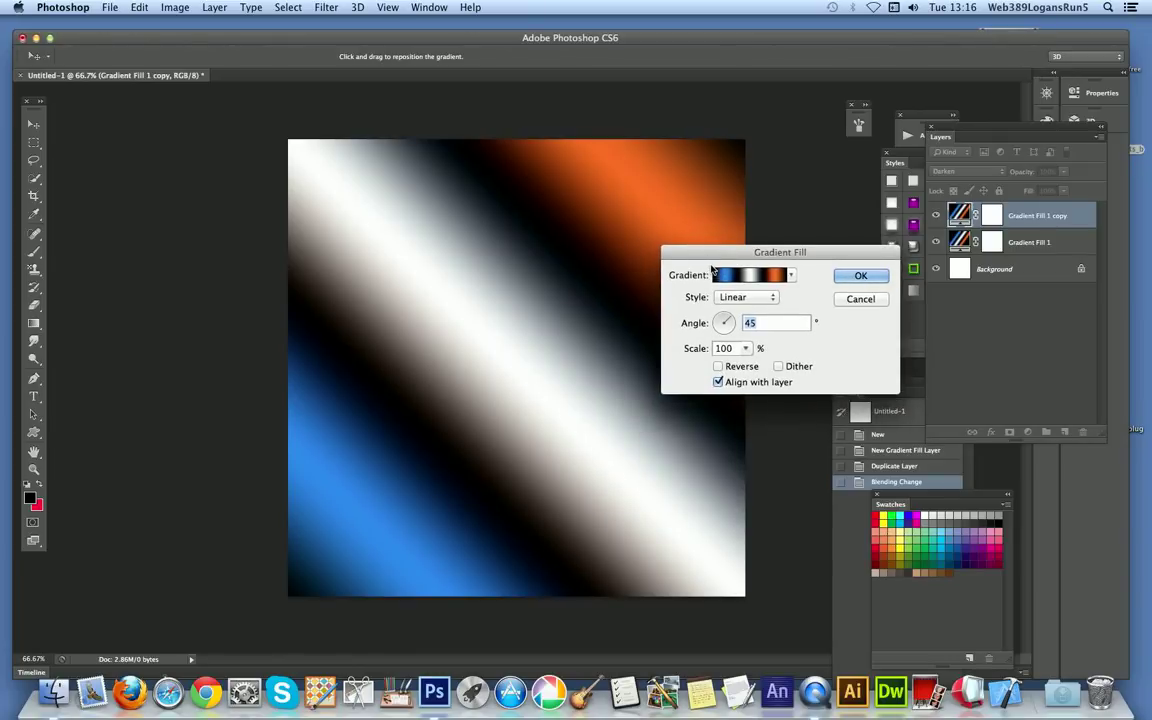
mouse_move(537, 305)
left_mouse_down()
mouse_move(547, 320)
mouse_move(494, 285)
mouse_move(427, 332)
mouse_move(545, 285)
left_mouse_up()
left_click_drag(730, 323, 722, 334)
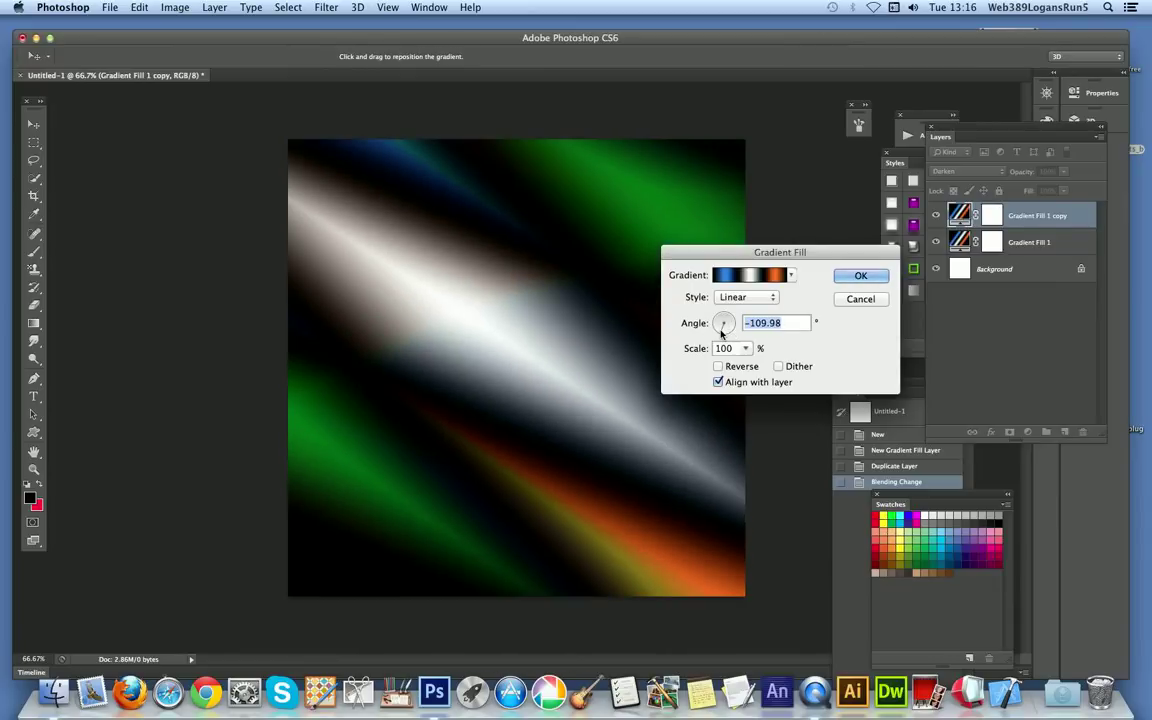
mouse_move(452, 378)
left_mouse_down()
mouse_move(458, 357)
mouse_move(429, 327)
mouse_move(435, 313)
mouse_move(543, 391)
mouse_move(604, 476)
mouse_move(530, 398)
mouse_move(514, 347)
mouse_move(535, 316)
left_mouse_up()
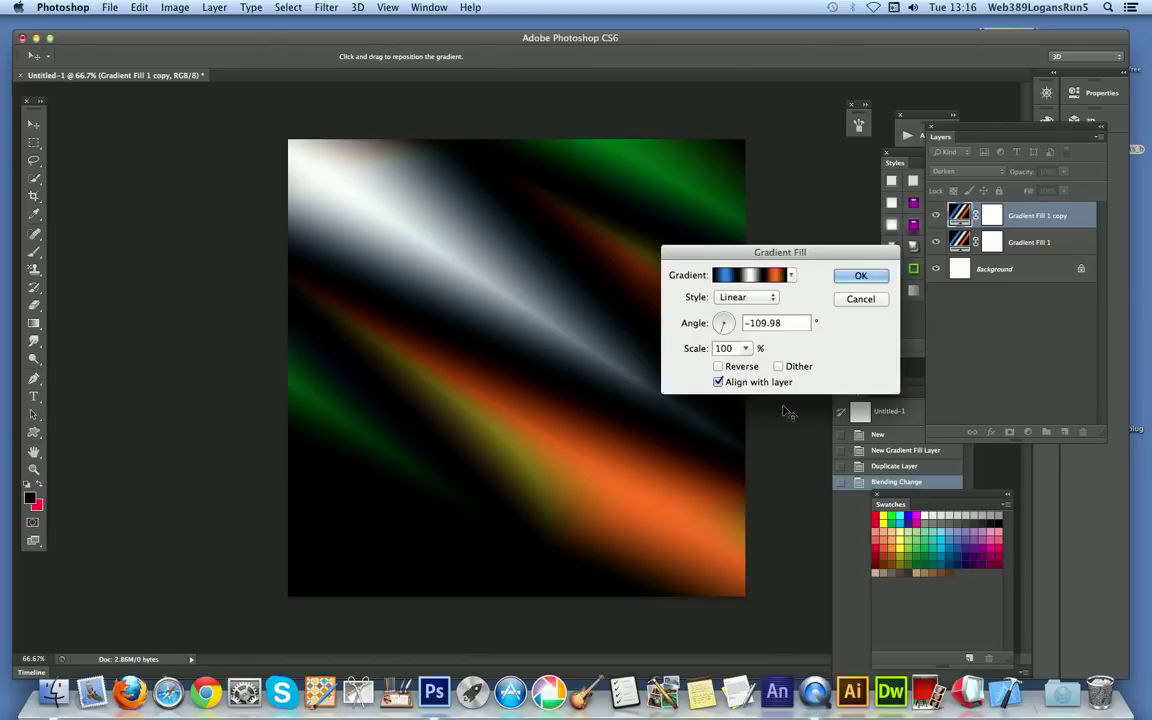
Step: Choose the green, white and purple preset for the duplicated layer, and replace the gradient presets with GX2_Add300Random_03.grd
left_click(792, 277)
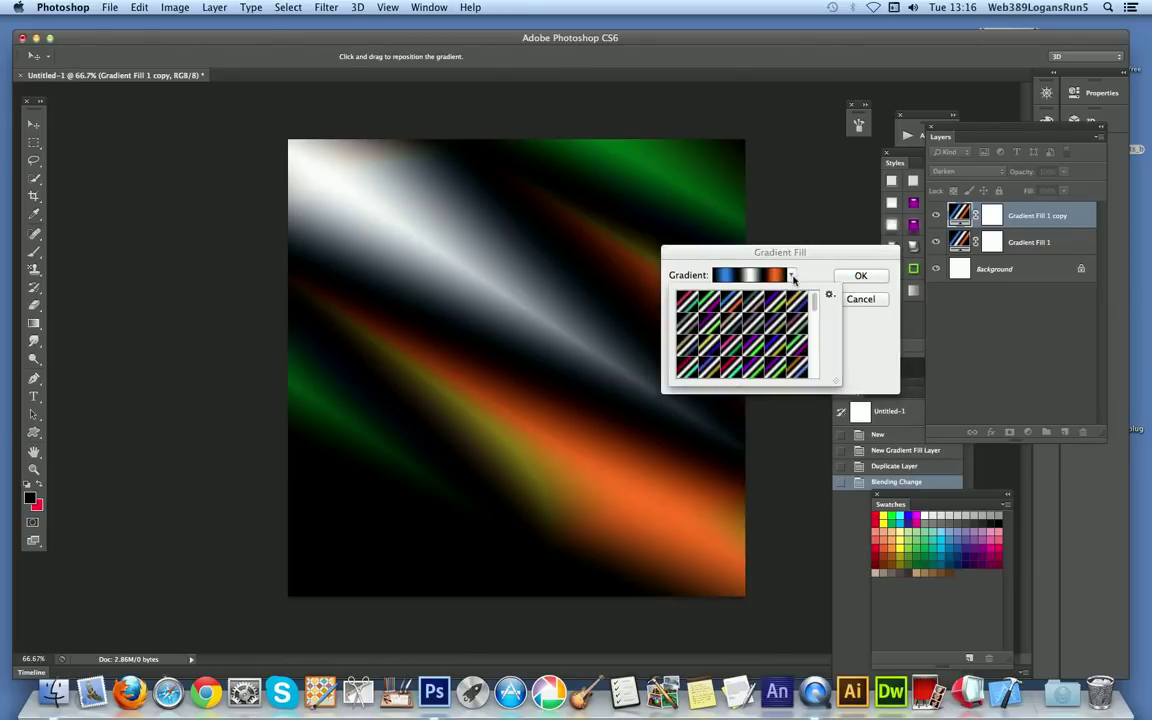
left_click(709, 305)
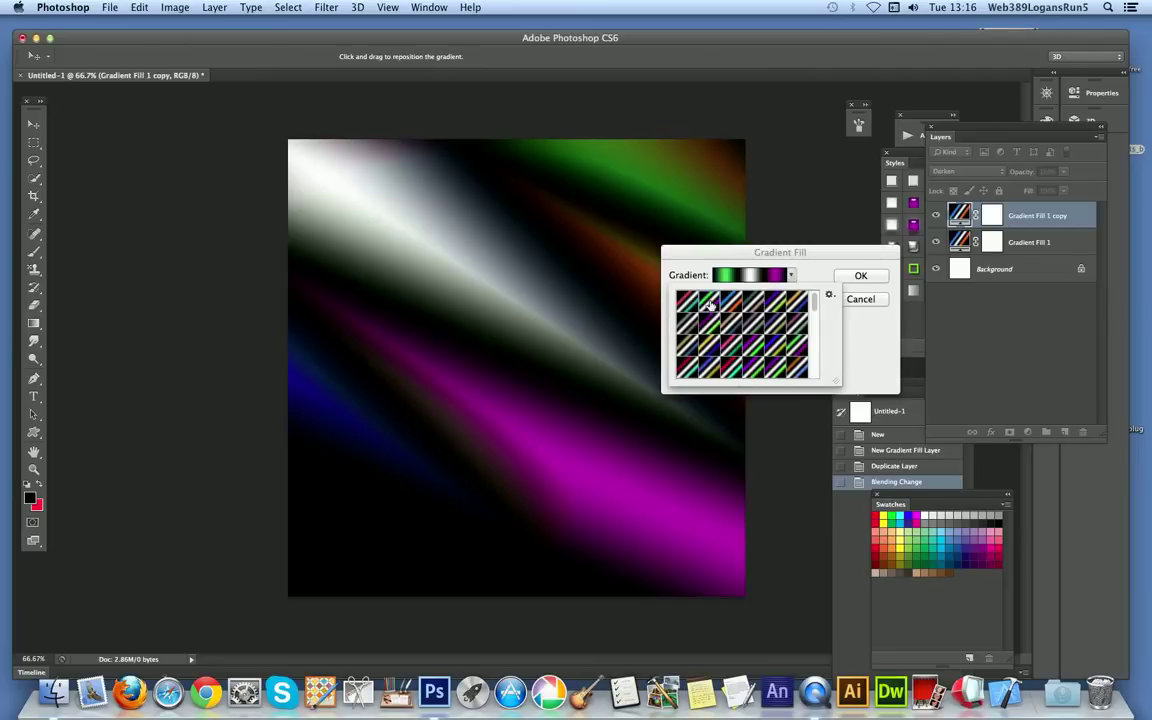
left_click(829, 294)
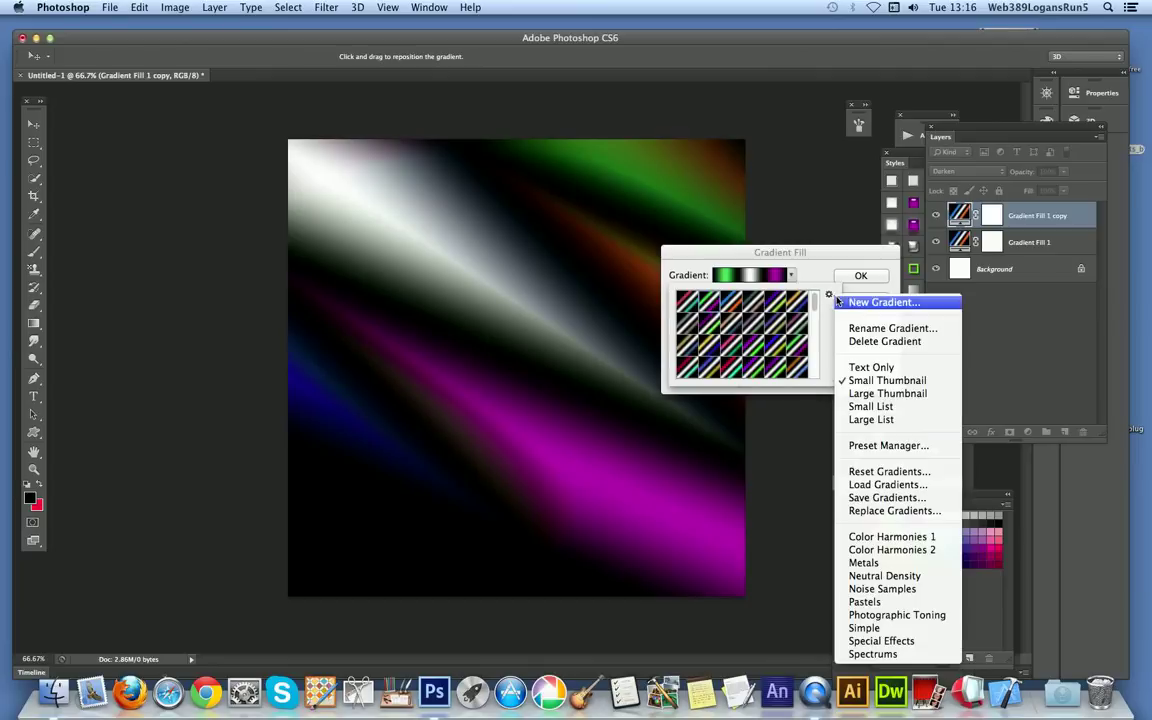
left_click(868, 511)
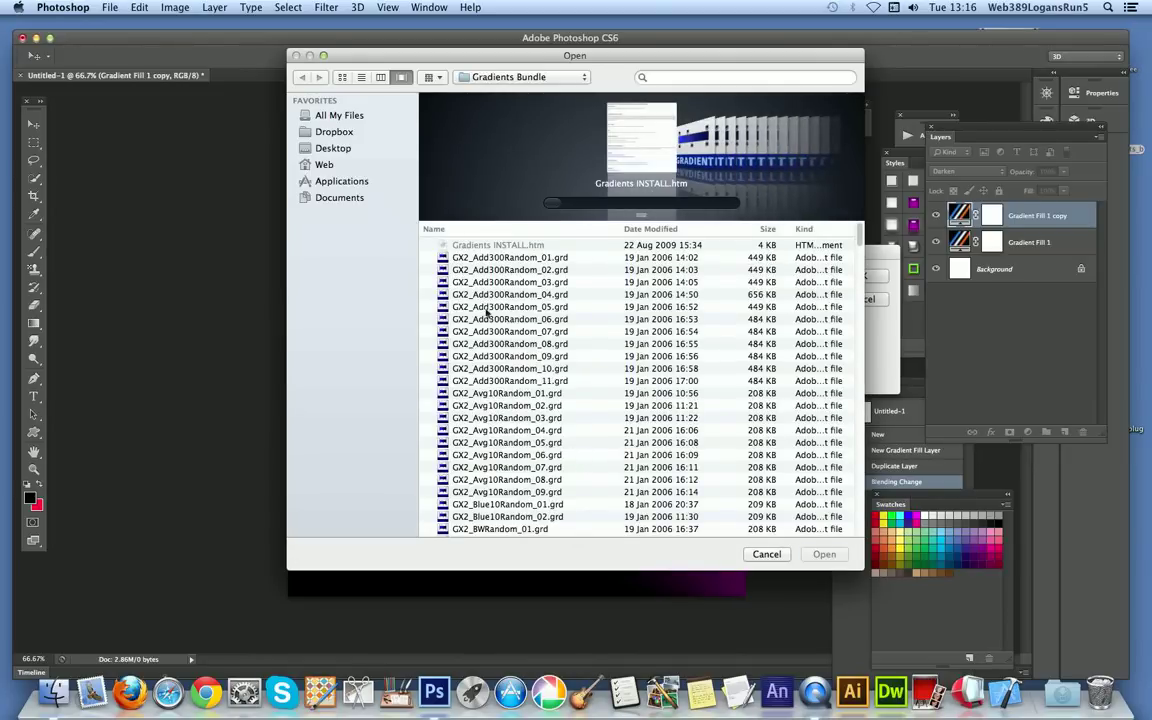
left_click(531, 283)
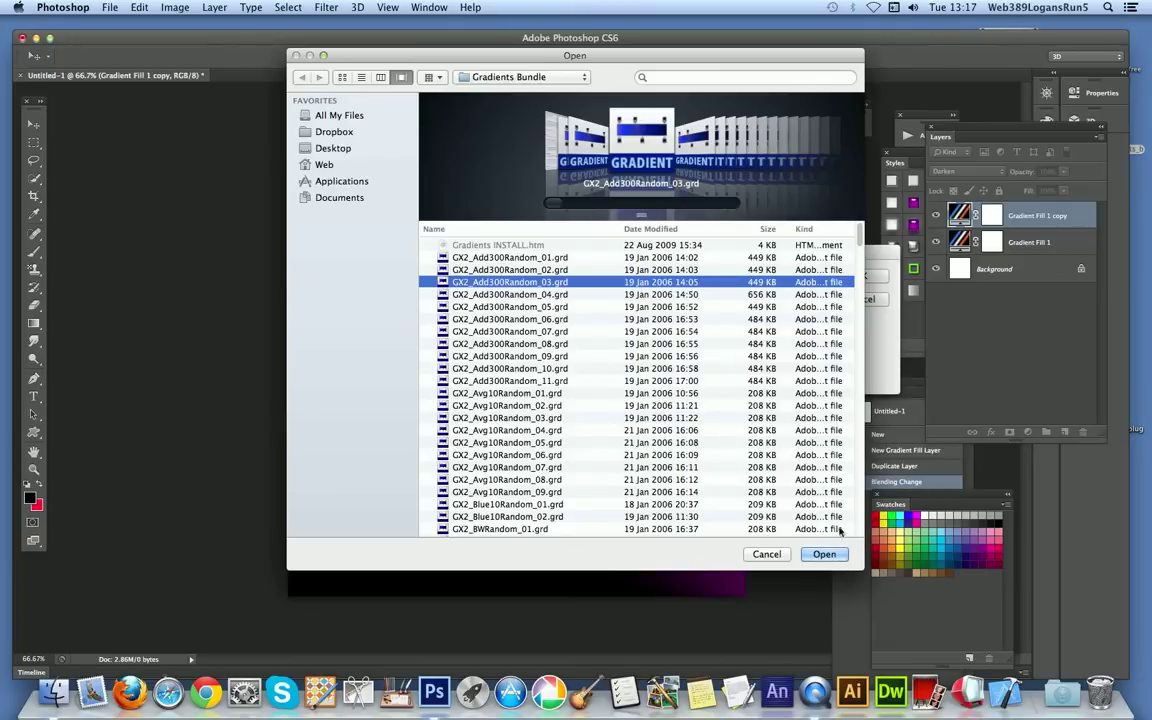
left_click(833, 556)
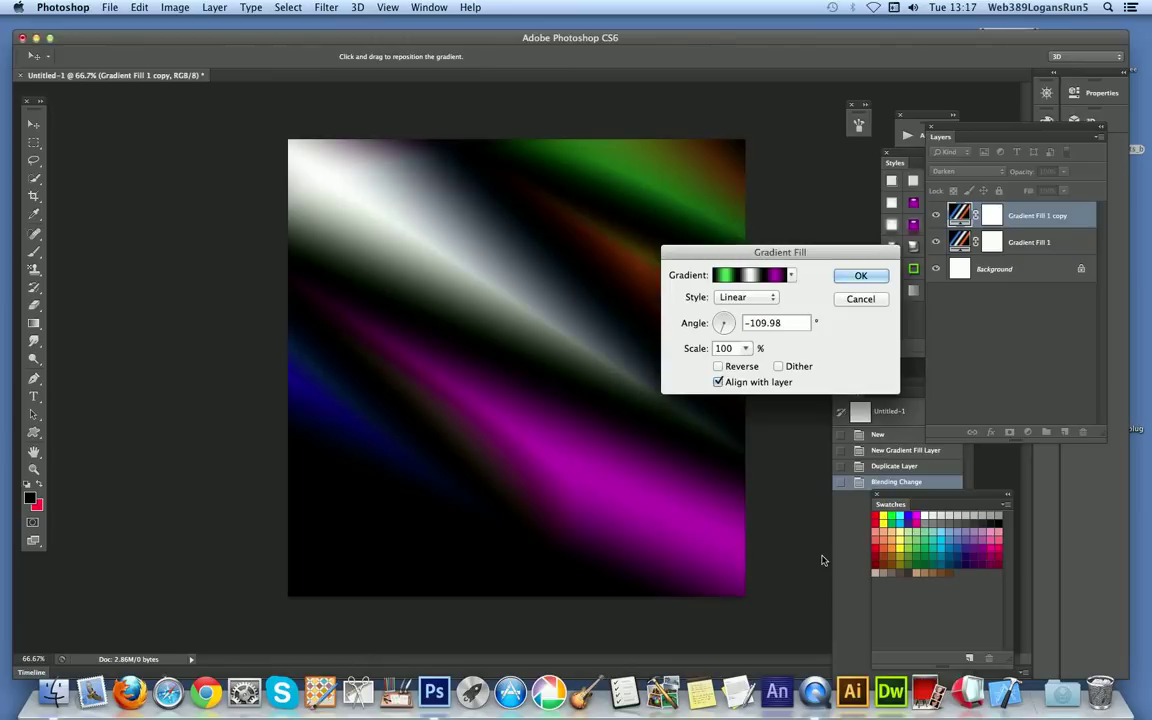
left_click(792, 276)
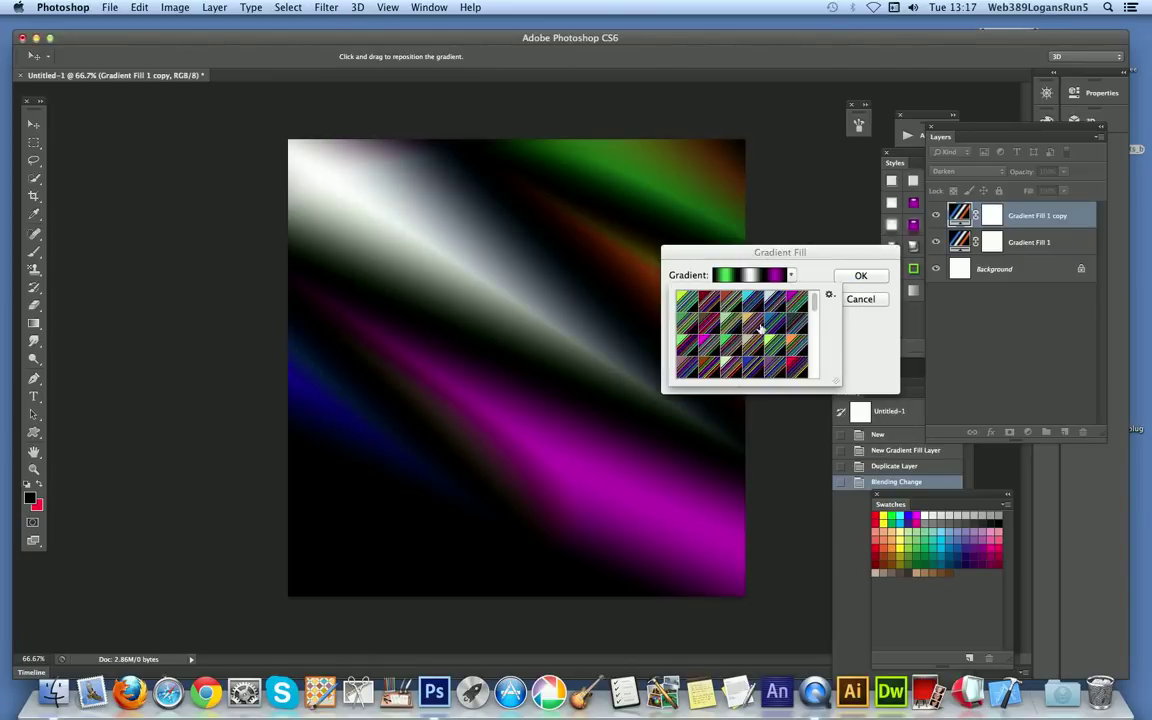
Step: Choose a striped preset with green, blue and orange bands for the duplicated gradient fill layer and shift the gradient down the canvas
left_click(756, 305)
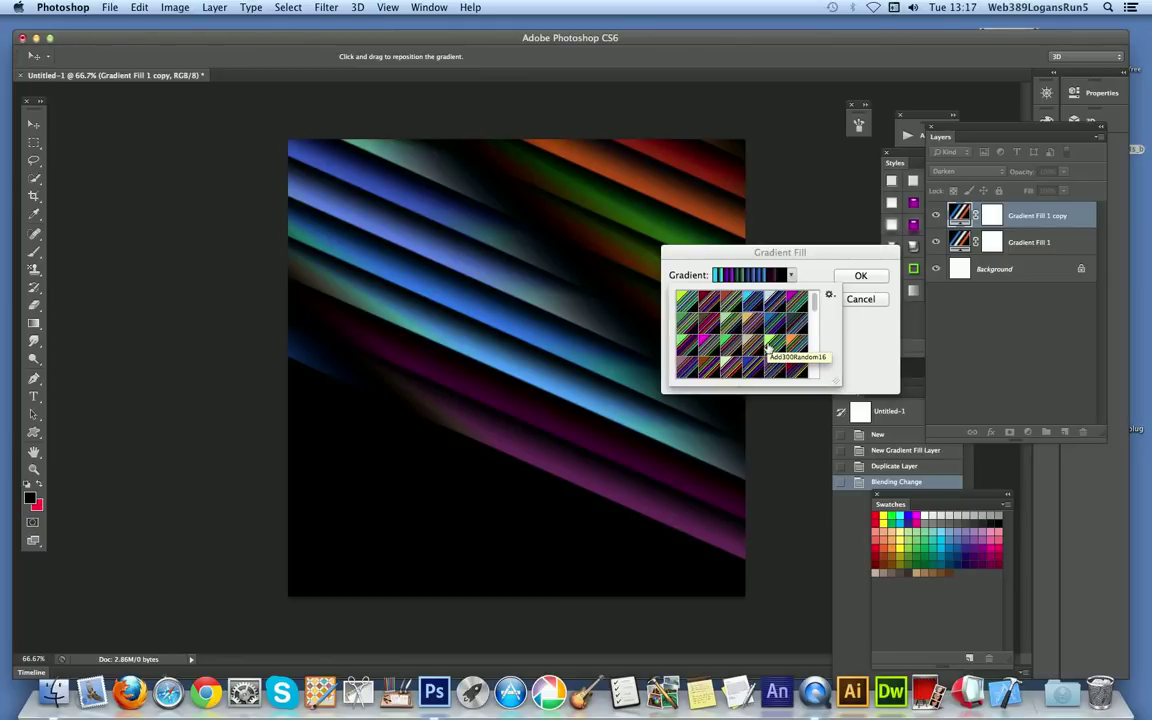
left_click_drag(818, 300, 817, 341)
left_click(736, 338)
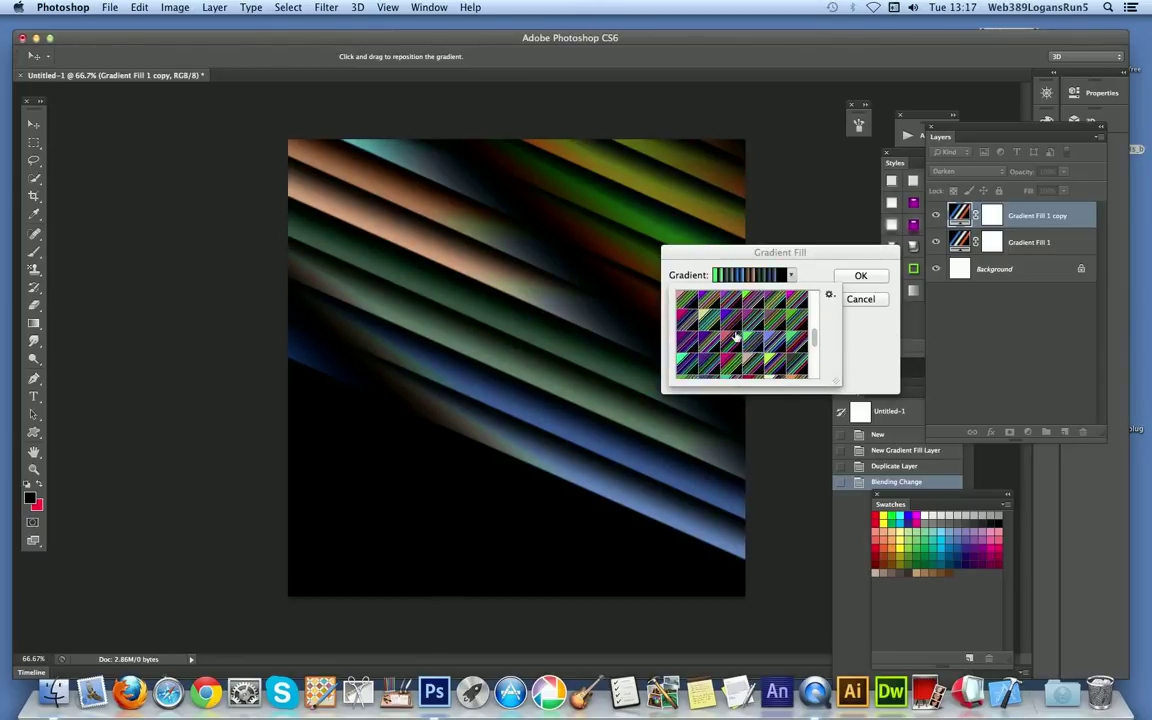
left_click(580, 314)
left_click_drag(540, 332, 488, 392)
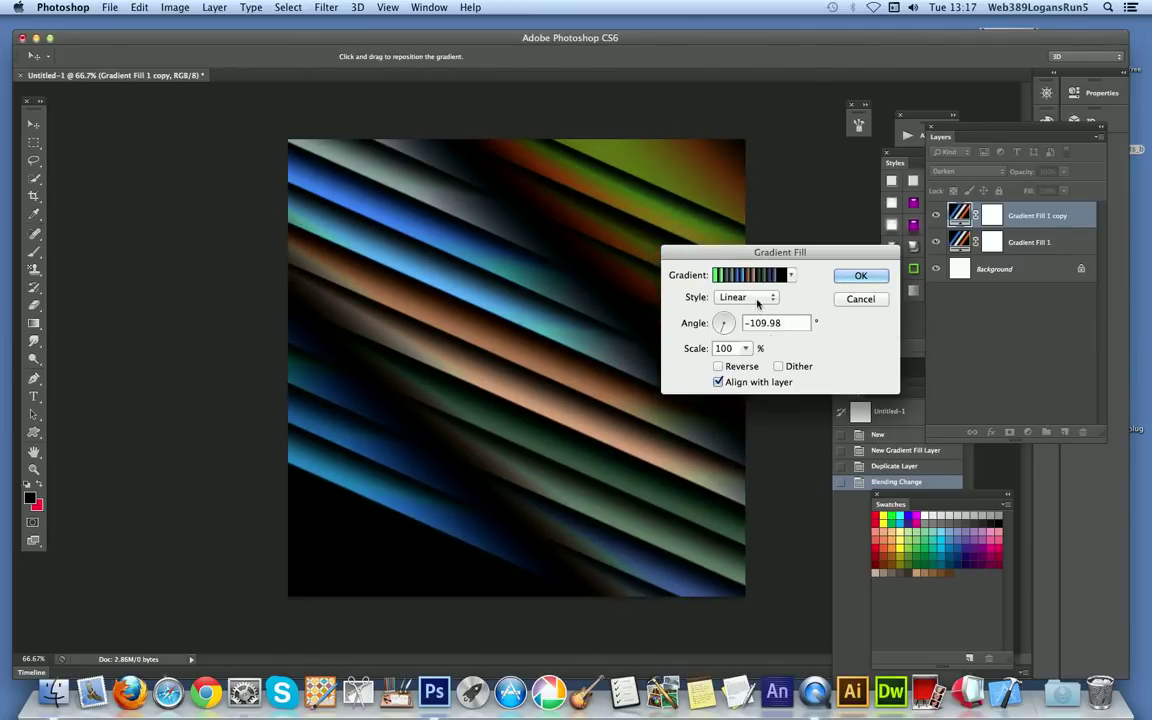
Step: Change the duplicated layer's gradient style to Radial and move its rings close to the canvas centre
left_click(745, 297)
left_click(752, 309)
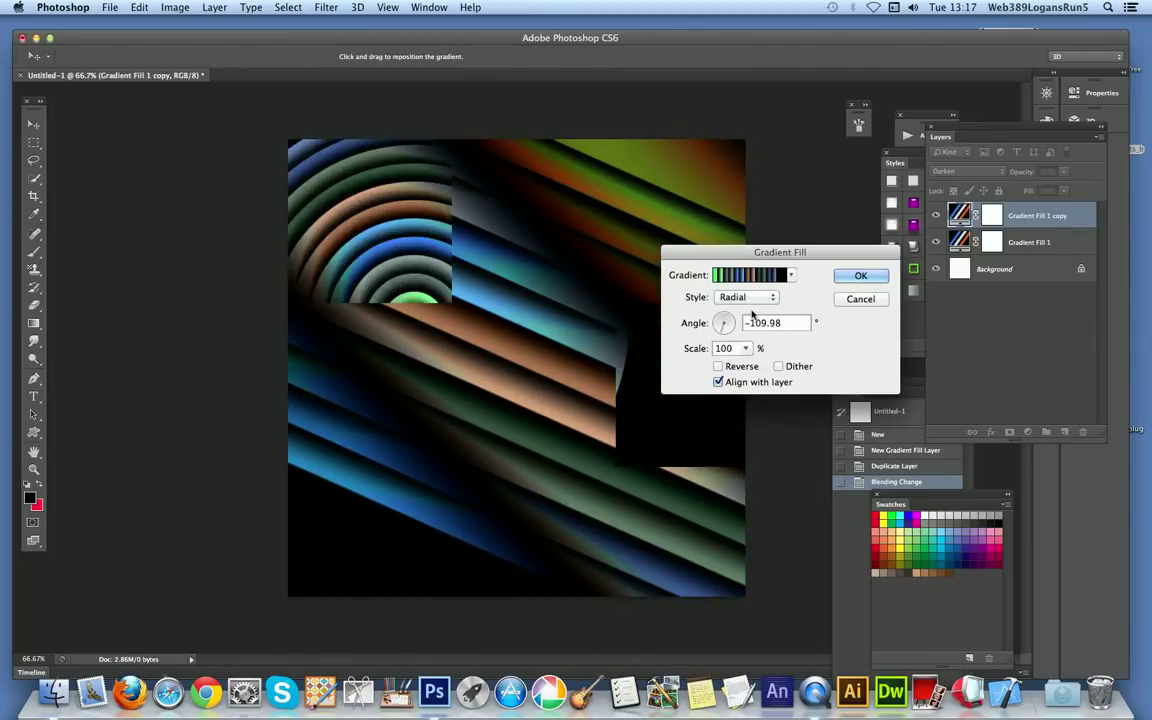
left_click_drag(476, 300, 529, 311)
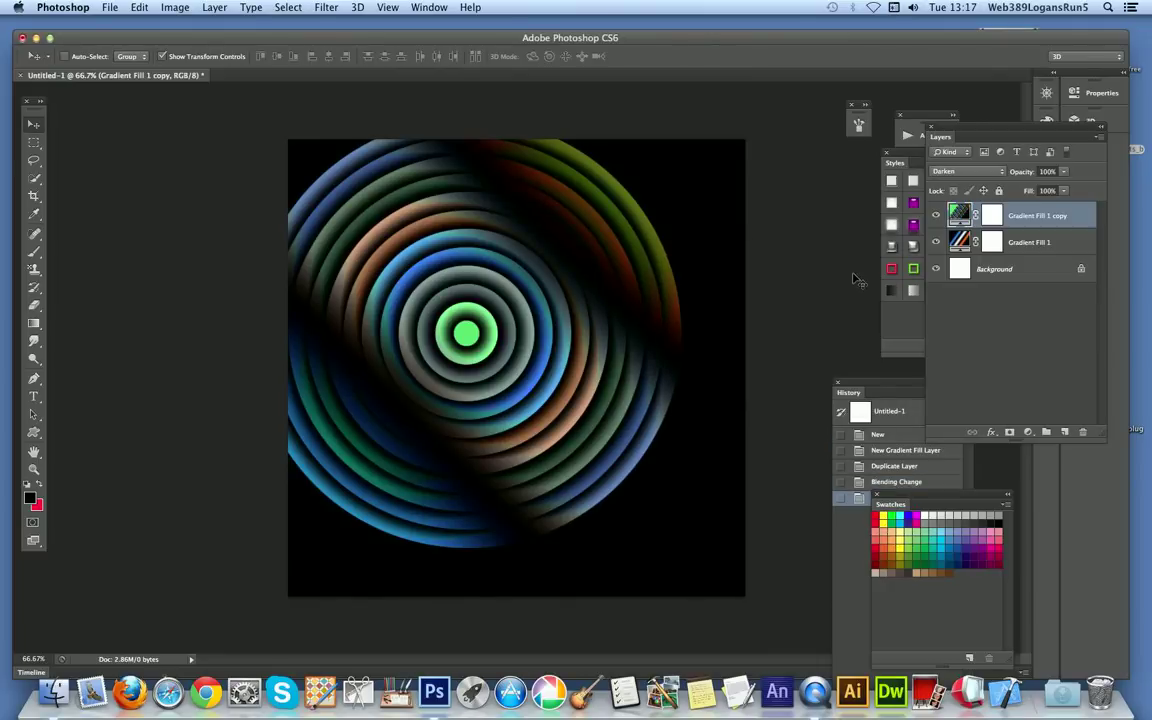
Step: Set the blending mode of the duplicated gradient fill layer to Difference
left_click(966, 171)
left_click(955, 346)
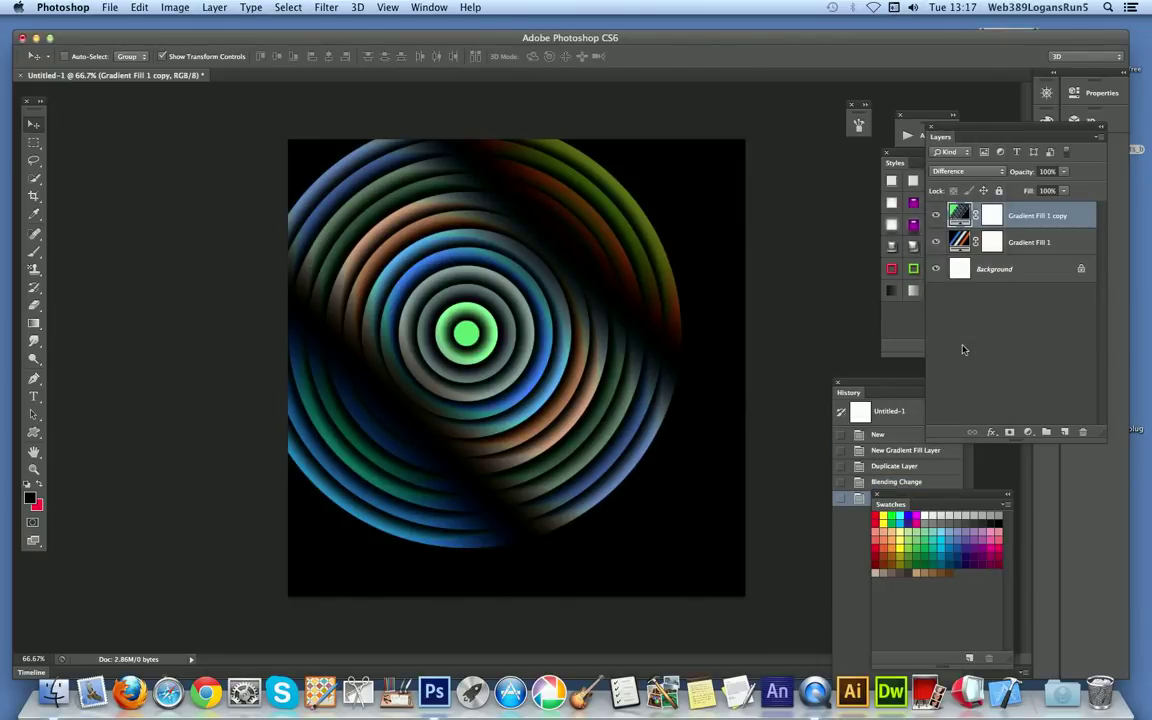